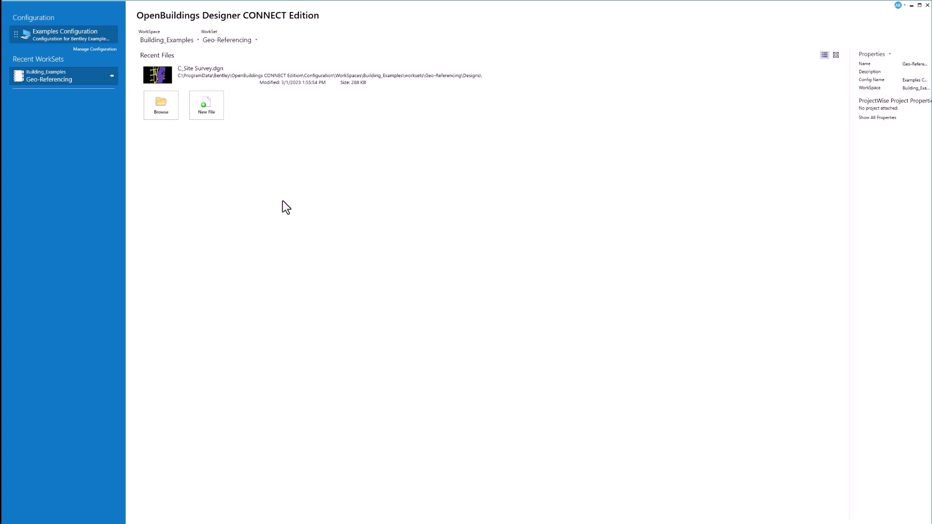
Open C_Site Survey.dgn and view its coordinate system properties, EPSG:2029 NAD27(76) / UTM zone 17N
click(156, 80)
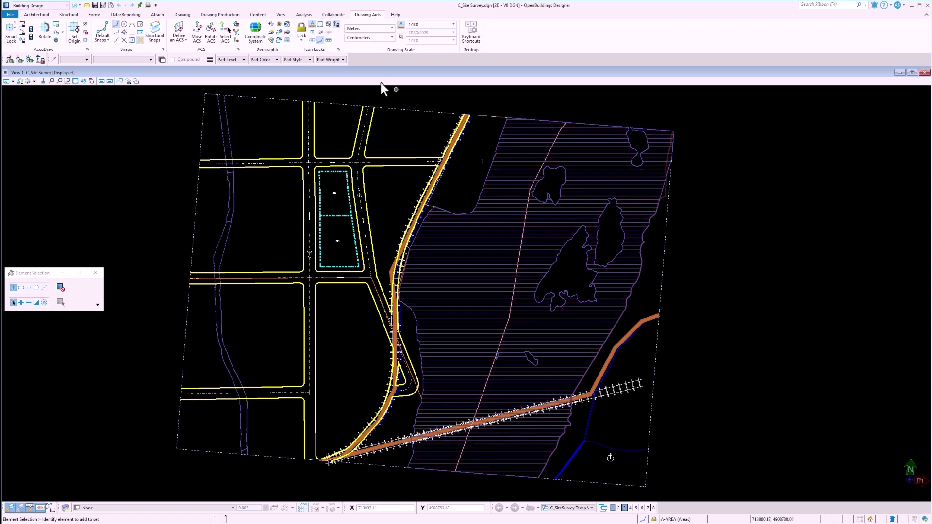
click(261, 39)
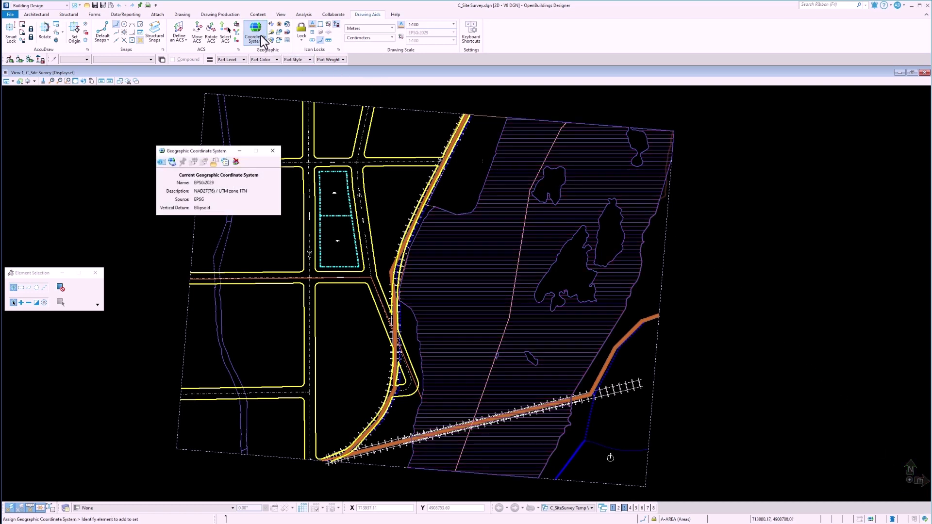
click(161, 163)
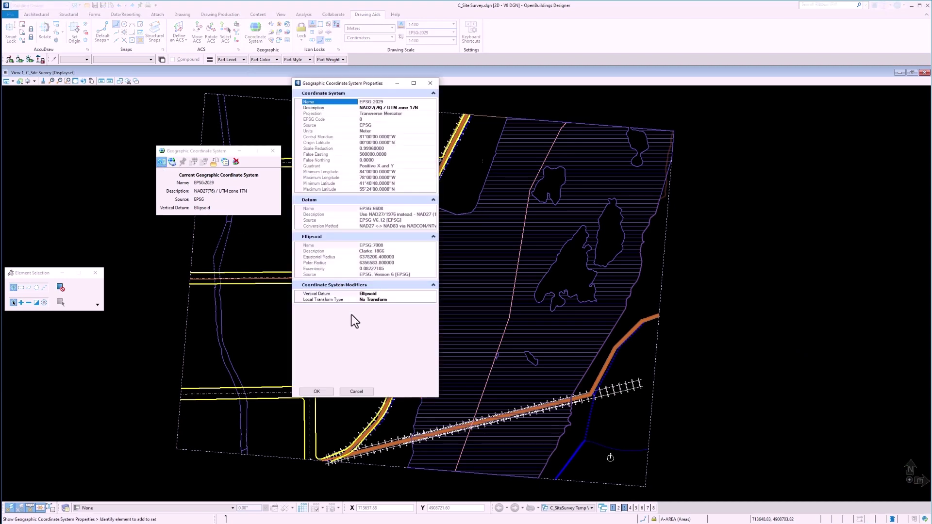
click(425, 83)
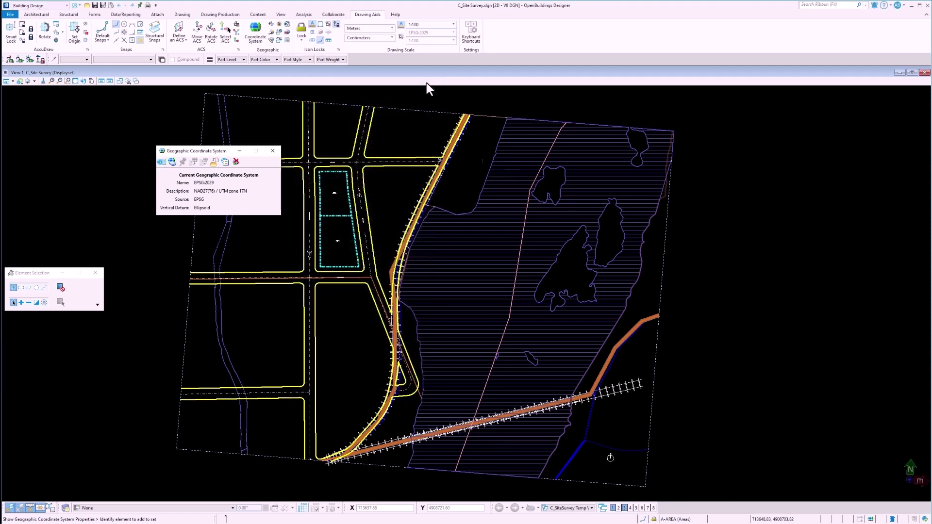
click(176, 162)
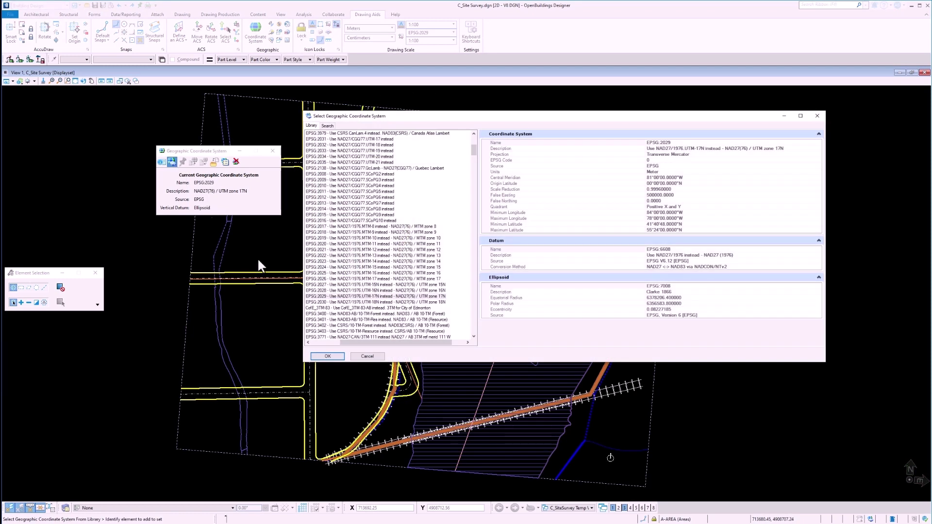
drag(407, 362, 371, 441)
scroll(409, 281, up, 4)
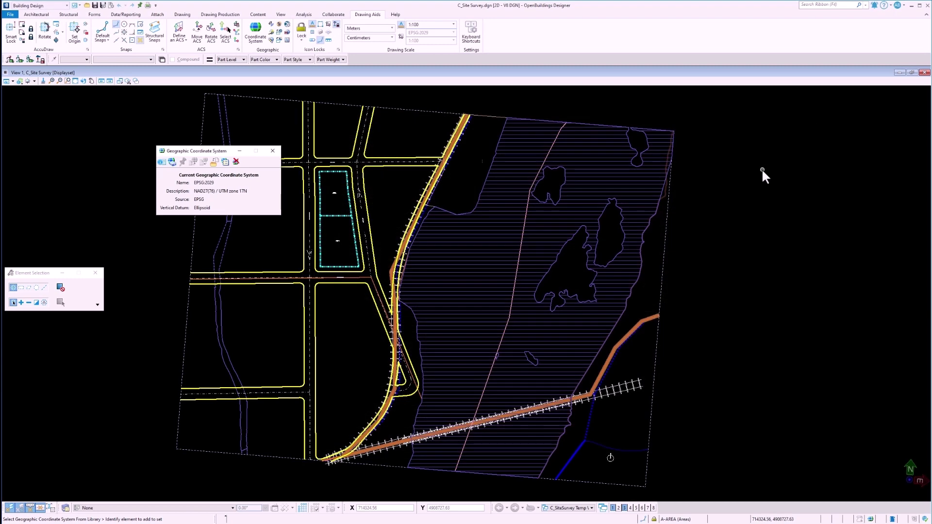
click(238, 54)
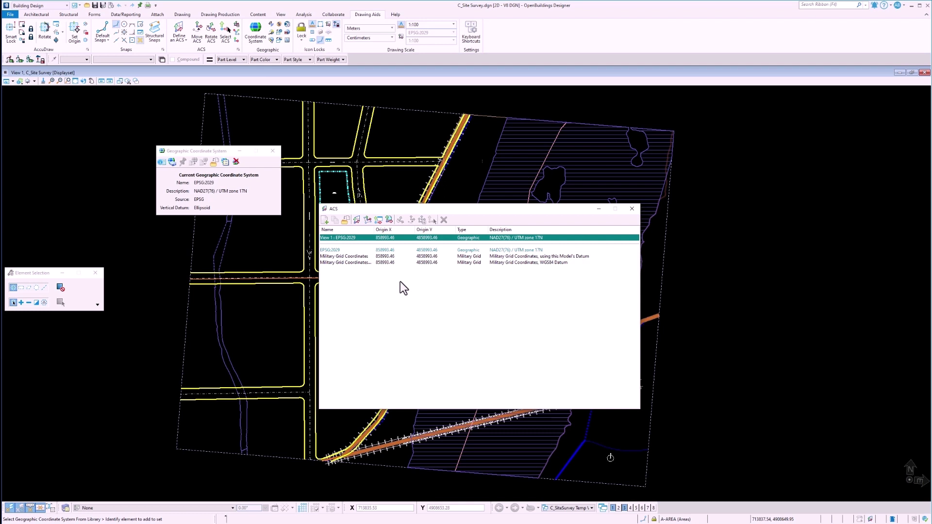
Set the angle readout format to DD MM SS and the status bar coordinates to latitude/longitude
click(631, 208)
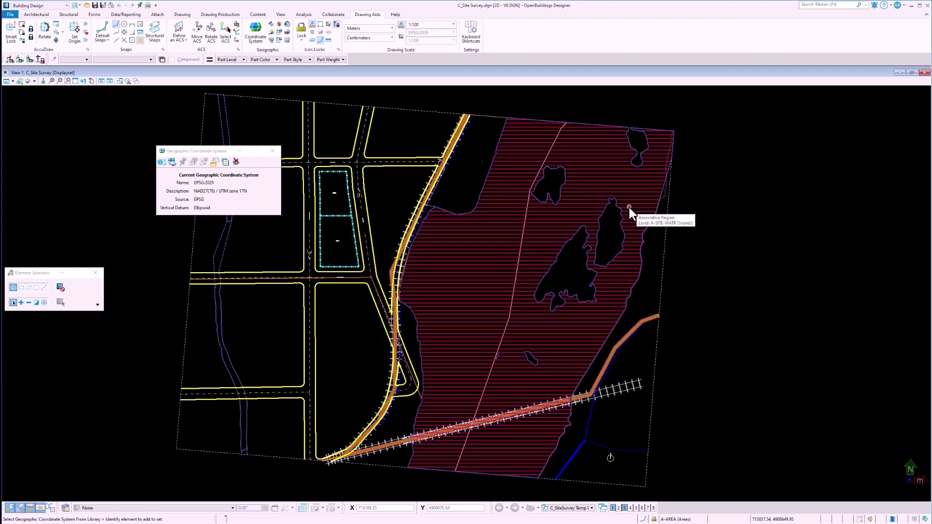
right_click(725, 520)
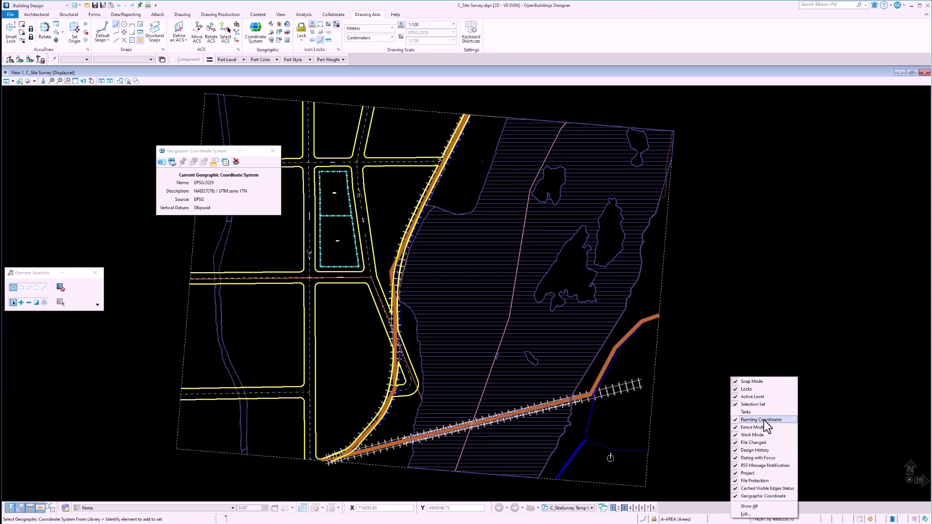
click(715, 418)
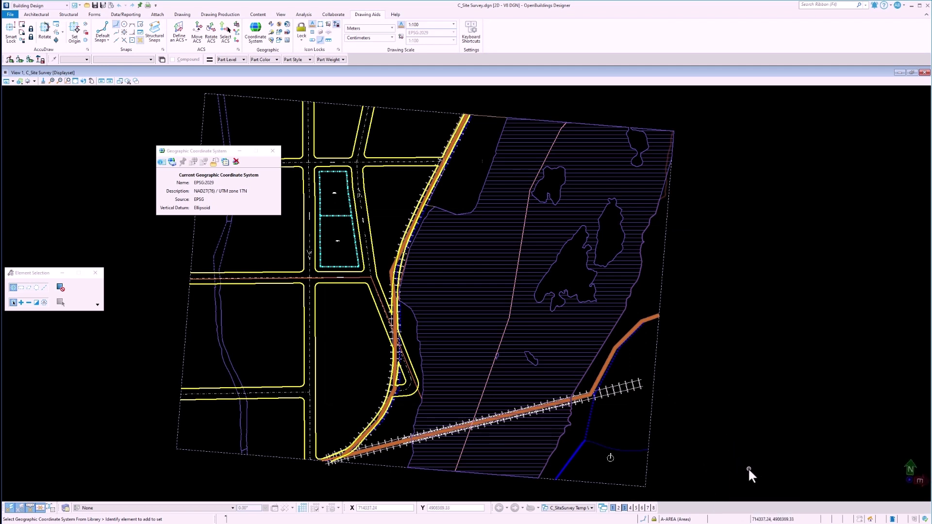
click(806, 5)
text(design)
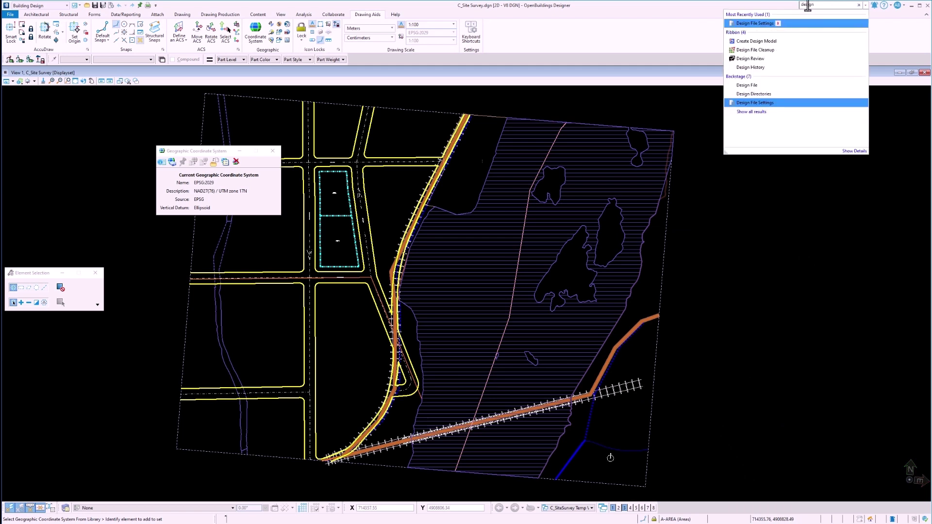
key(Return)
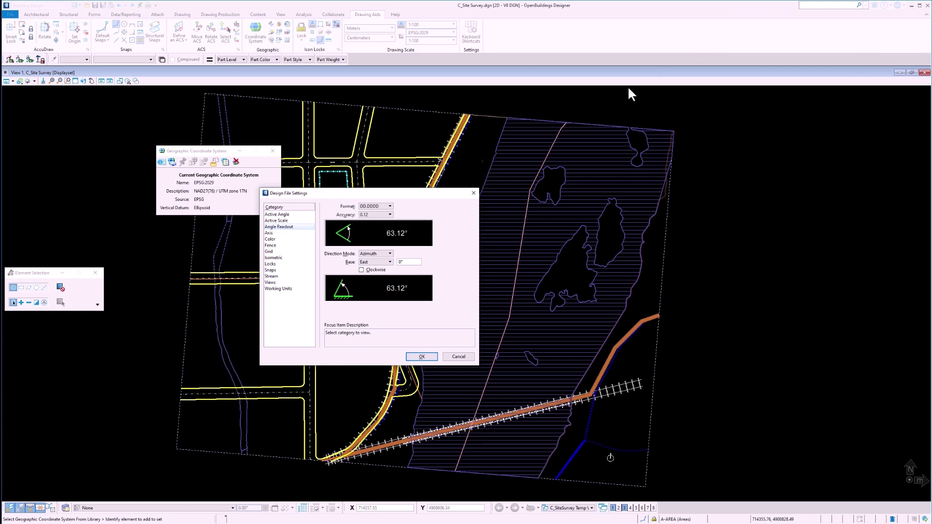
click(386, 208)
click(390, 221)
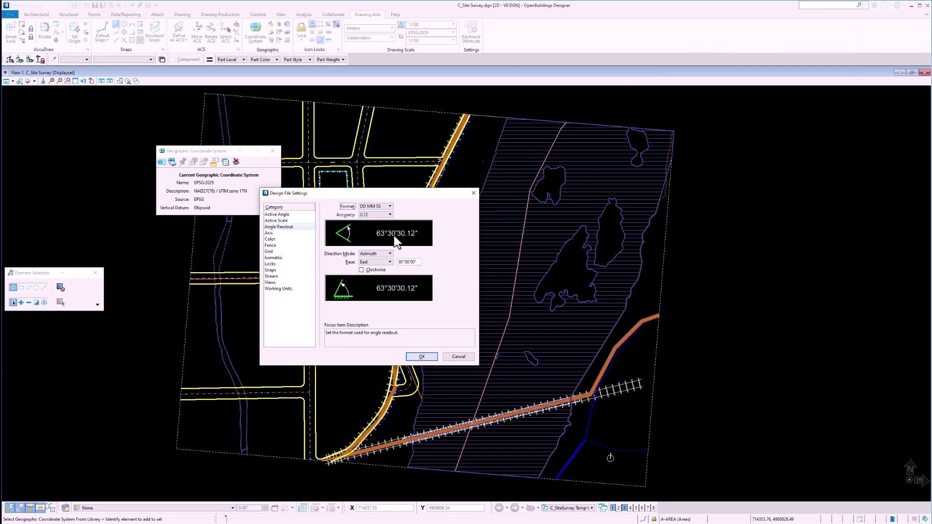
click(419, 356)
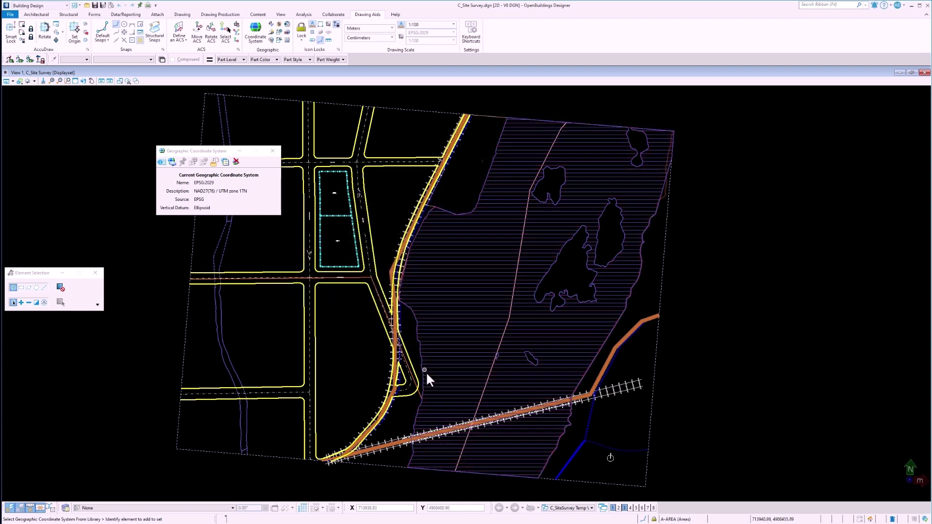
click(774, 519)
click(796, 508)
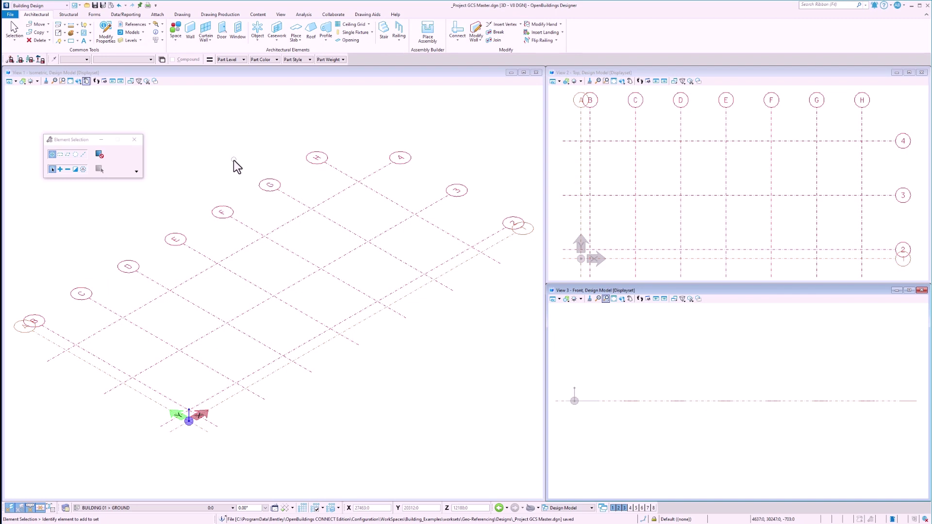
Attach A_Grocery.dgn from the Designs folder as a reference with Live Nesting
click(148, 25)
click(146, 34)
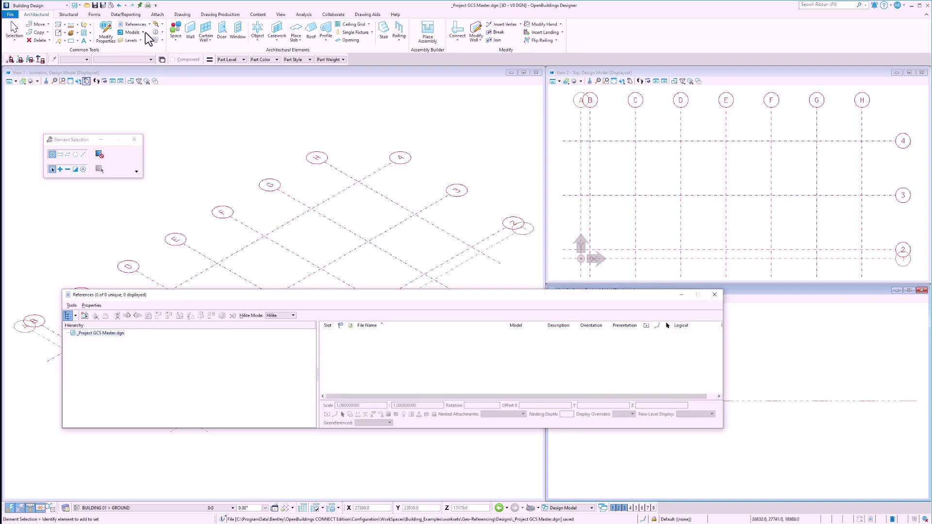
click(84, 316)
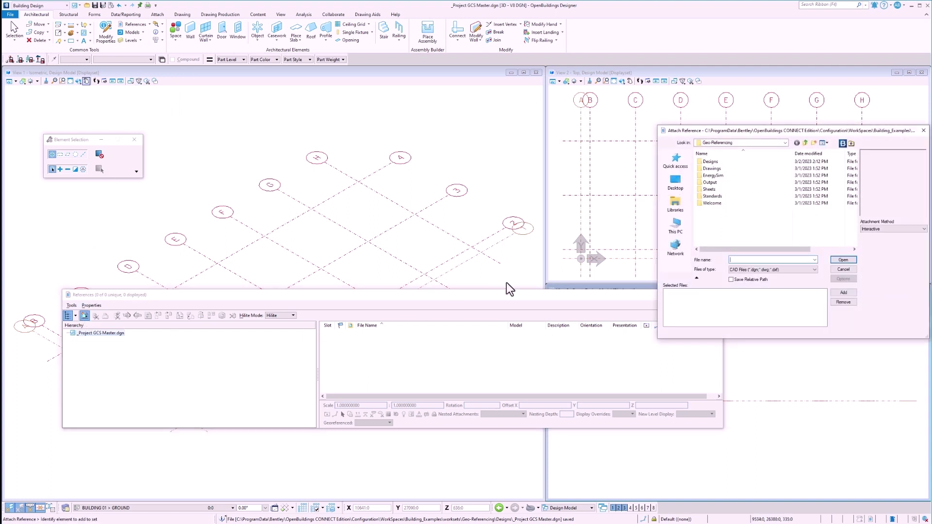
double_click(763, 162)
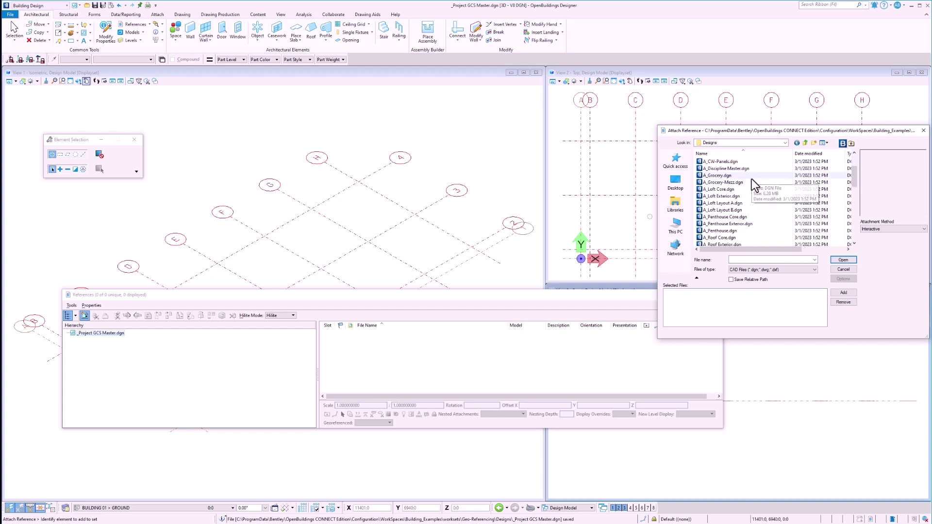
click(751, 178)
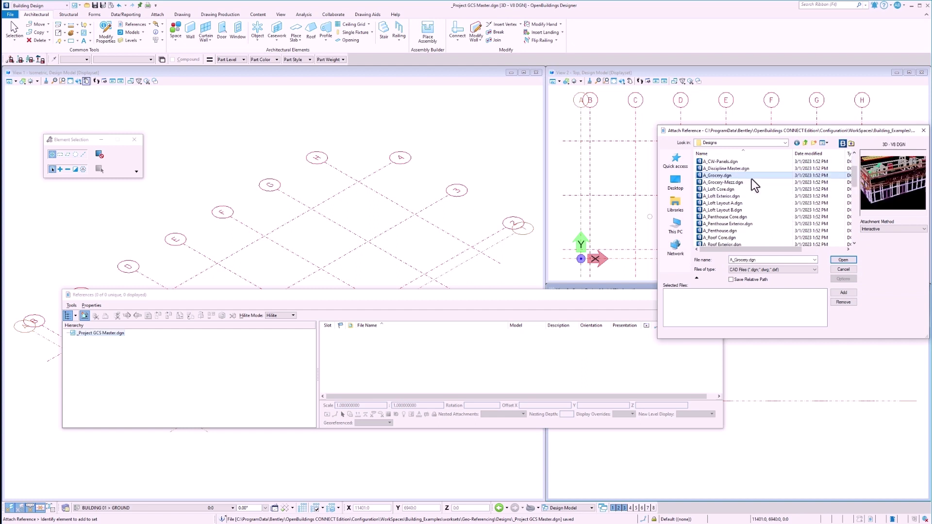
click(844, 260)
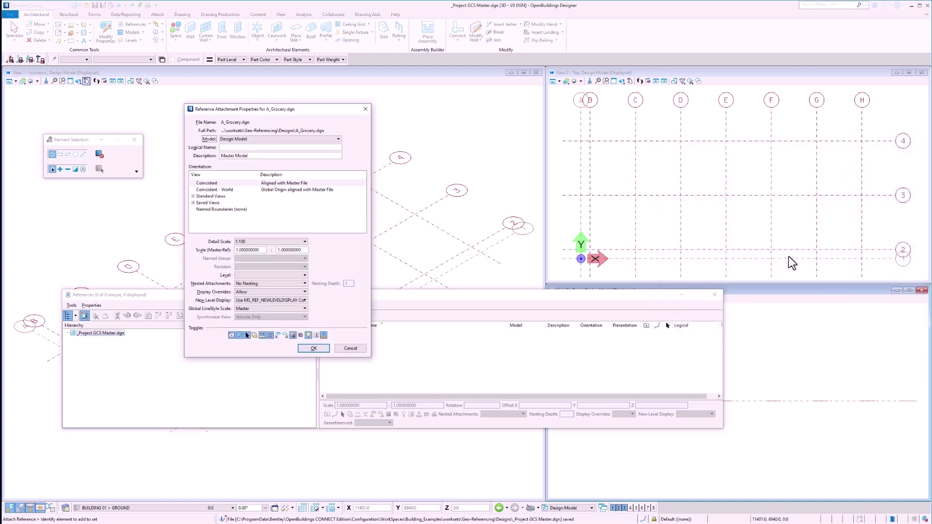
click(274, 283)
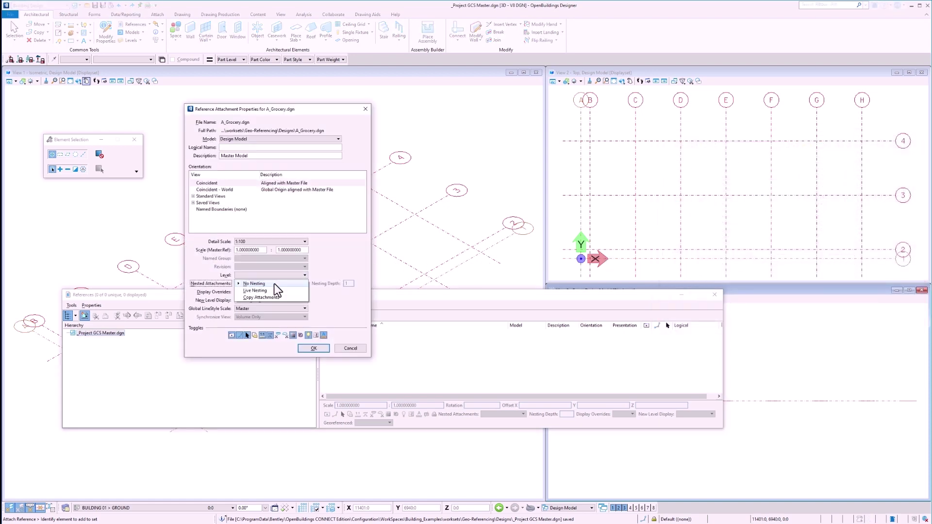
click(274, 289)
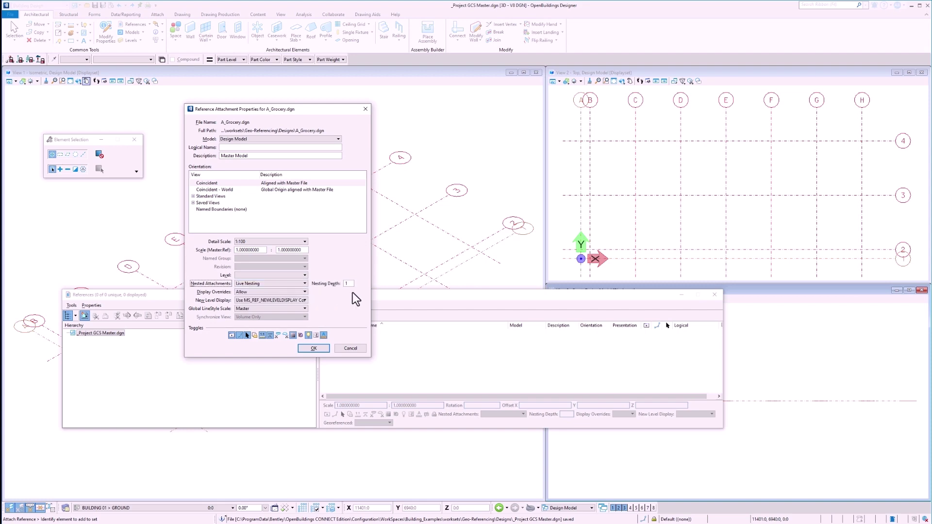
click(318, 349)
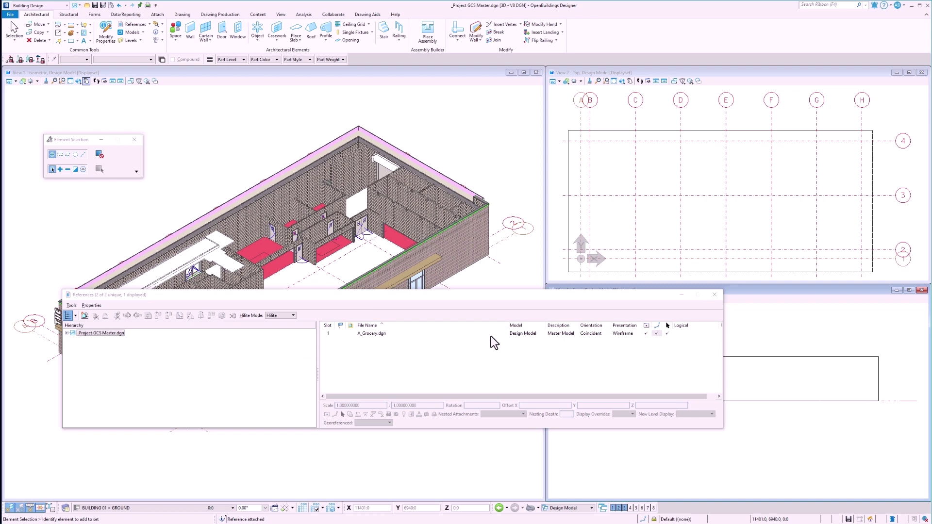
Attach C_Site Survey.dgn from the Designs folder as a Coincident reference
click(714, 295)
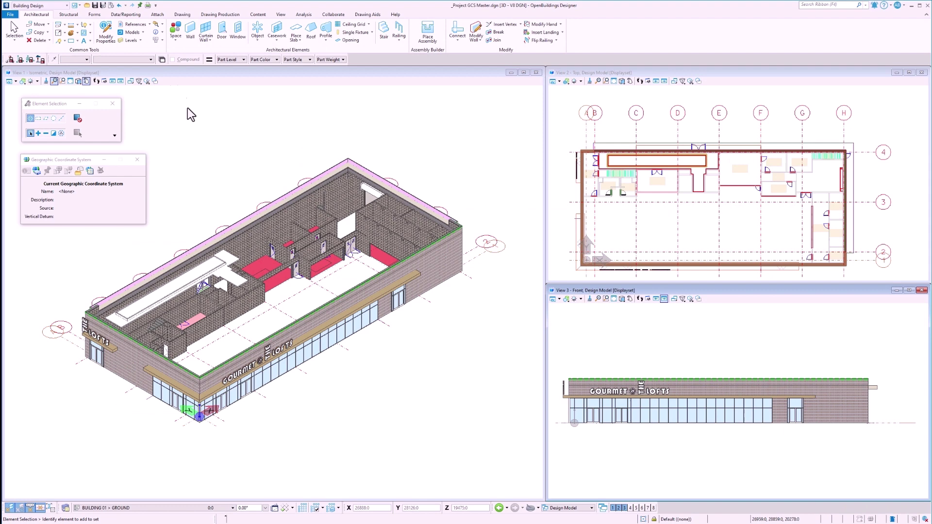
click(148, 24)
click(148, 32)
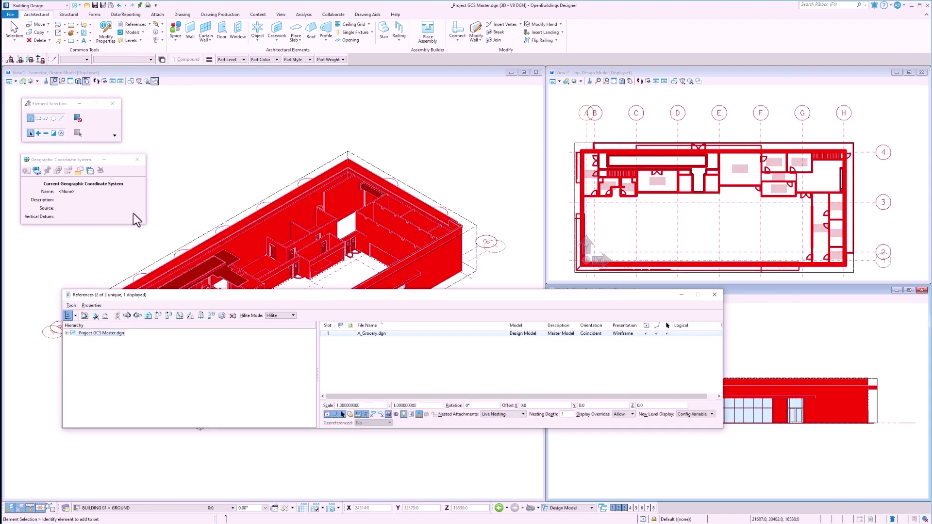
click(85, 316)
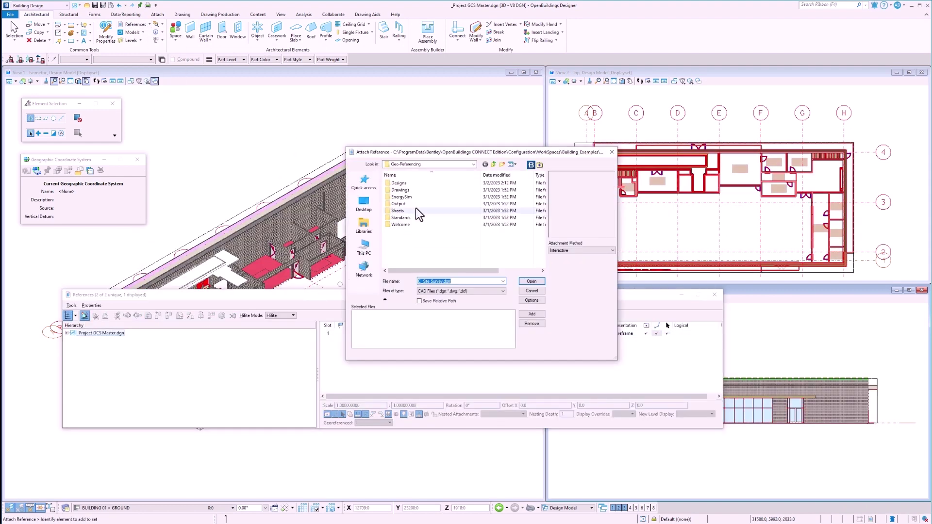
double_click(403, 183)
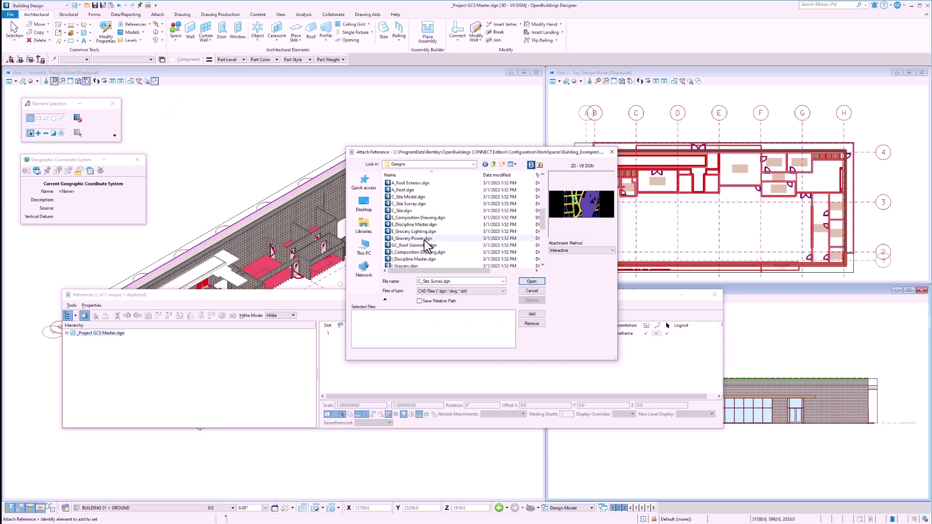
scroll(422, 233, down, 2)
click(421, 225)
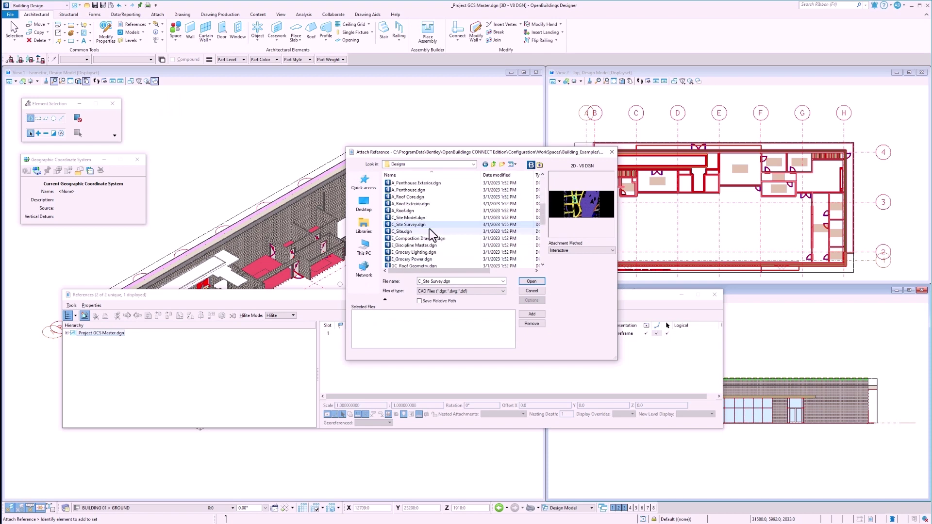
click(531, 281)
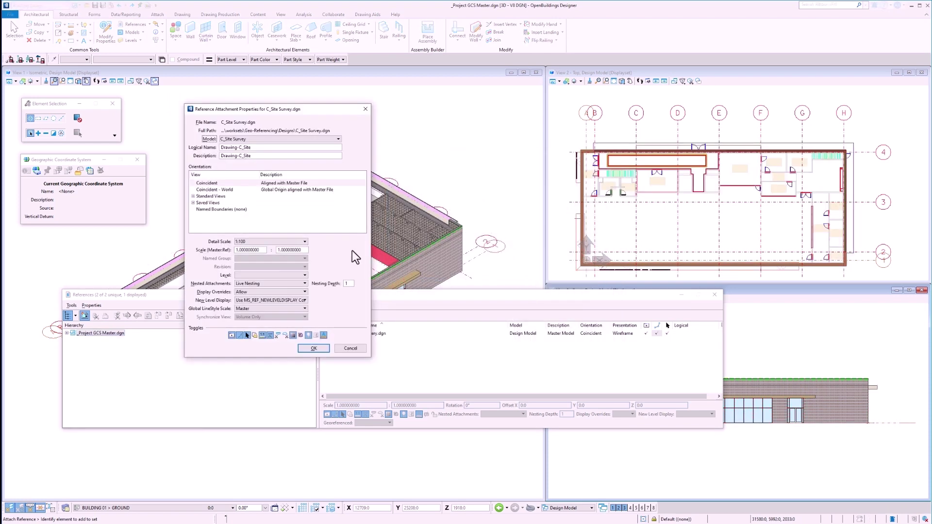
click(220, 182)
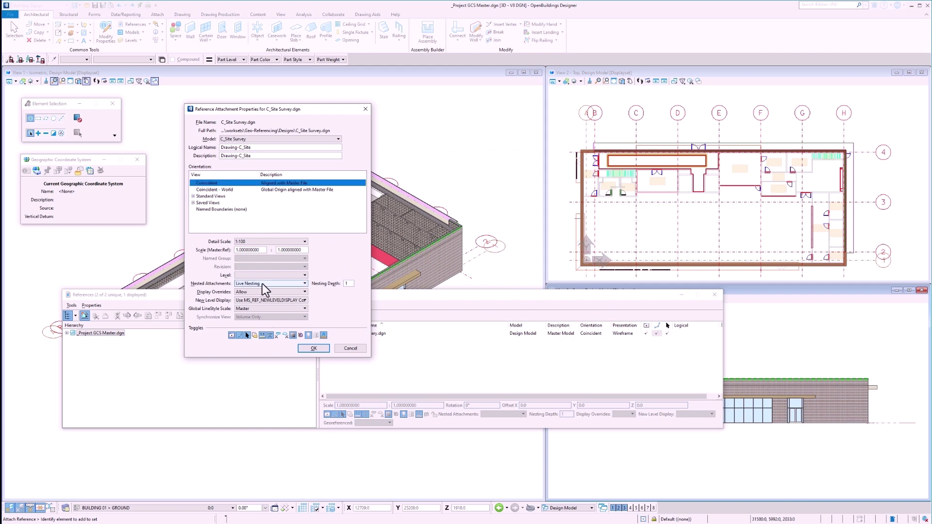
click(314, 348)
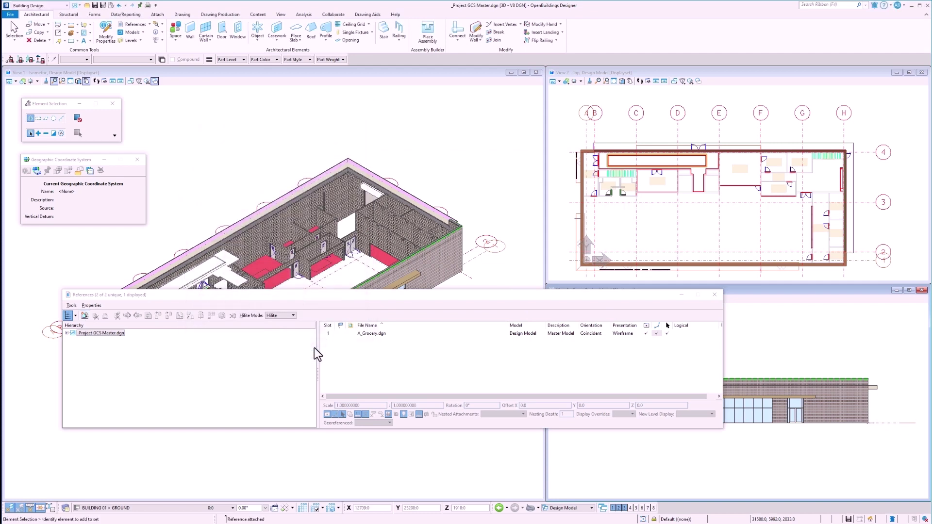
click(715, 294)
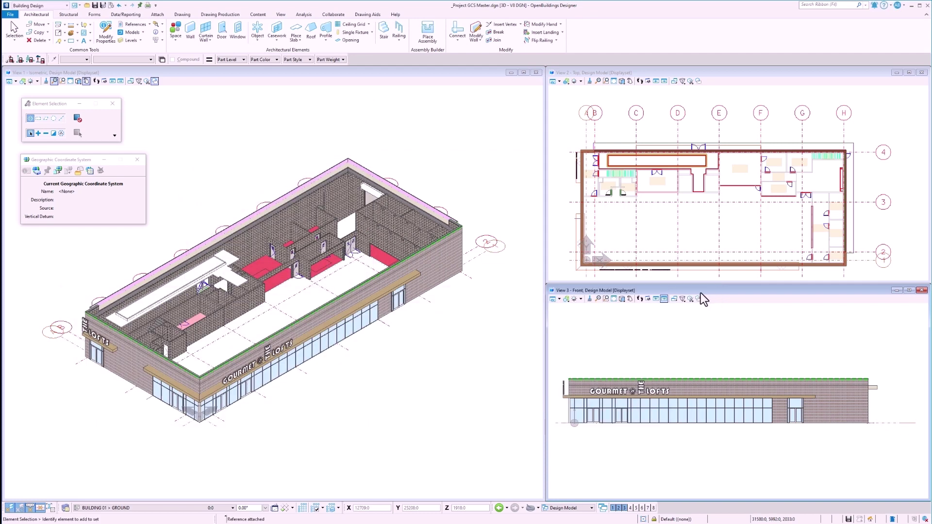
Switch the front elevation view to a Top plan and fit all content in view
right_click(610, 328)
click(616, 337)
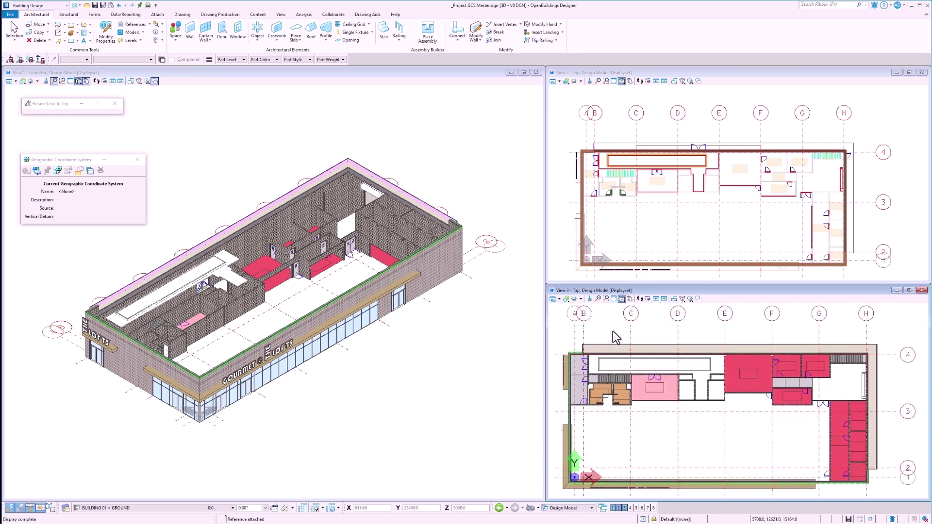
click(613, 83)
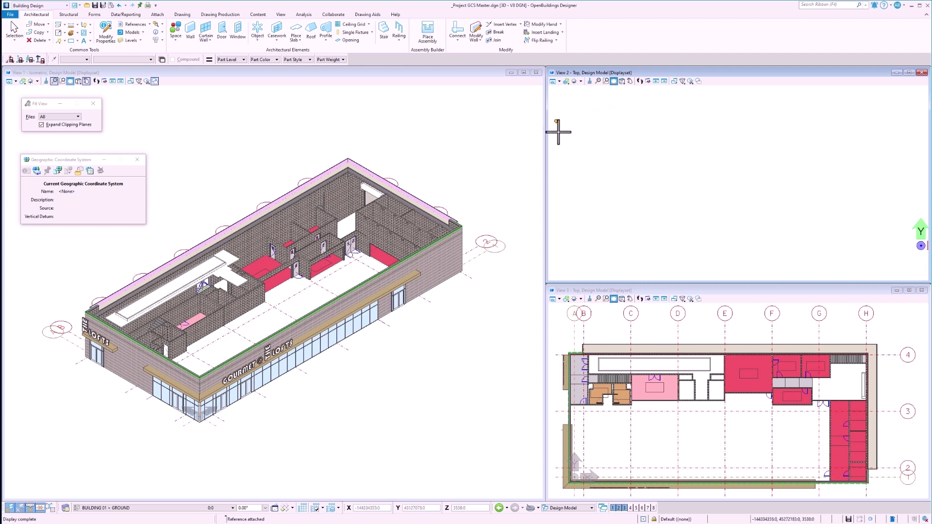
Move the site survey reference from its property corner onto the grocery building's corner near grid A
mouse_move(744, 208)
middle_down()
mouse_move(699, 204)
mouse_move(749, 207)
middle_up()
right_click(749, 204)
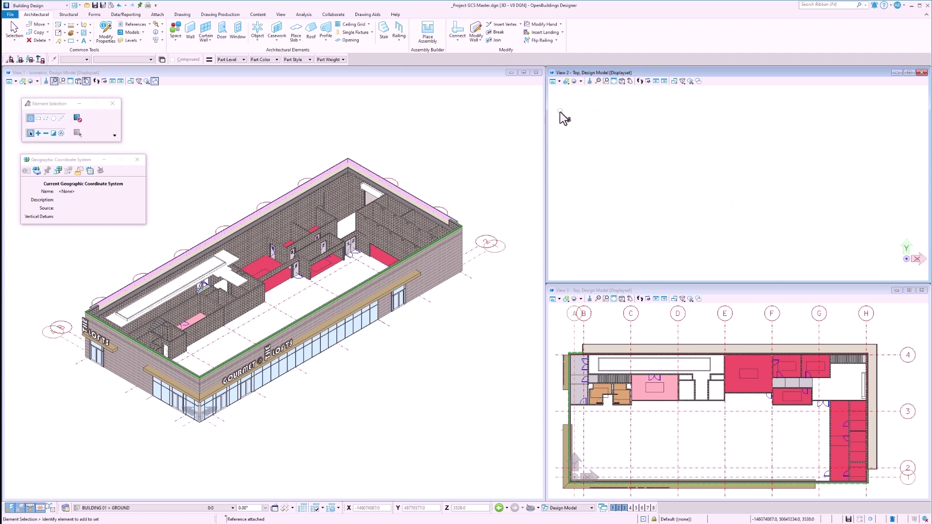
scroll(563, 117, up, 10)
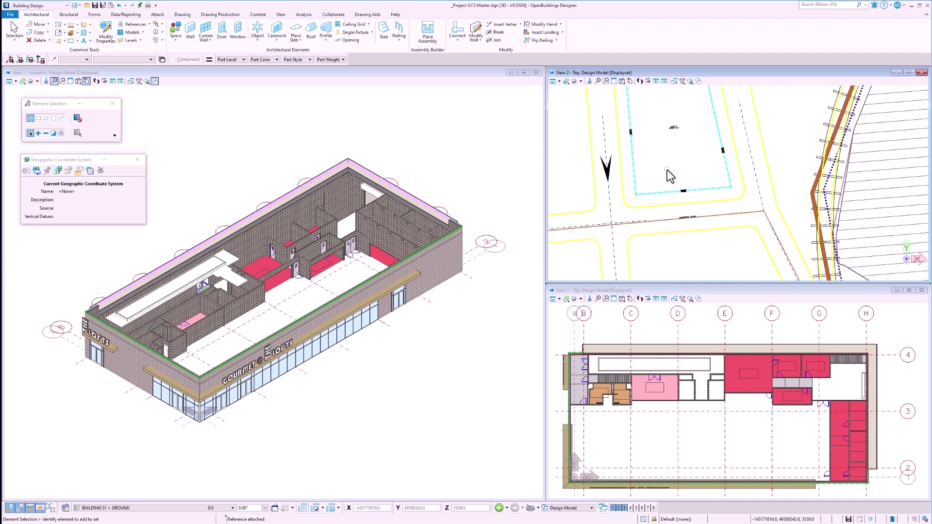
middle_drag(669, 176, 678, 186)
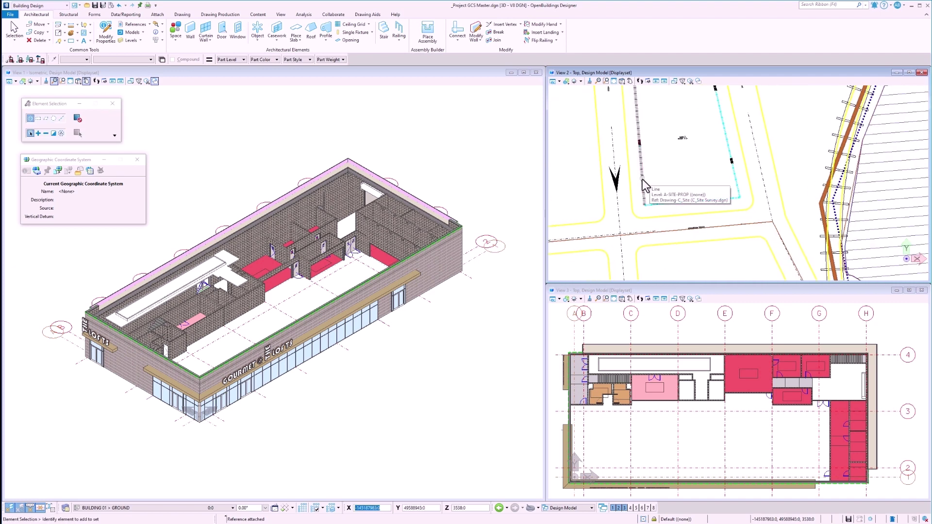
right_click(642, 179)
click(671, 252)
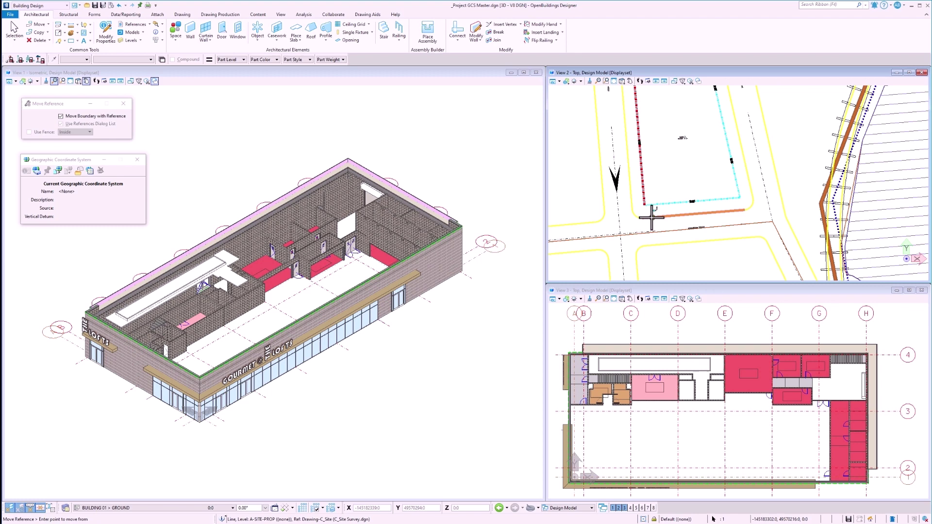
click(648, 203)
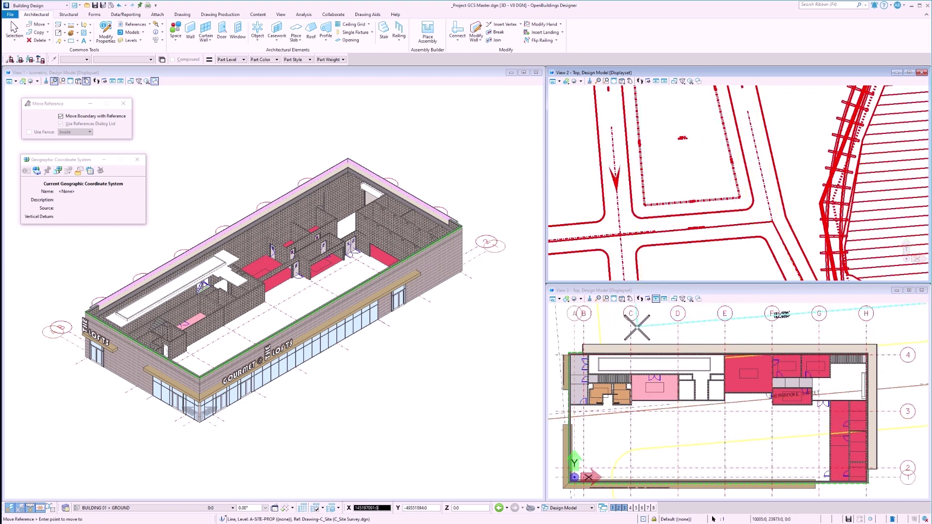
scroll(626, 332, up, 3)
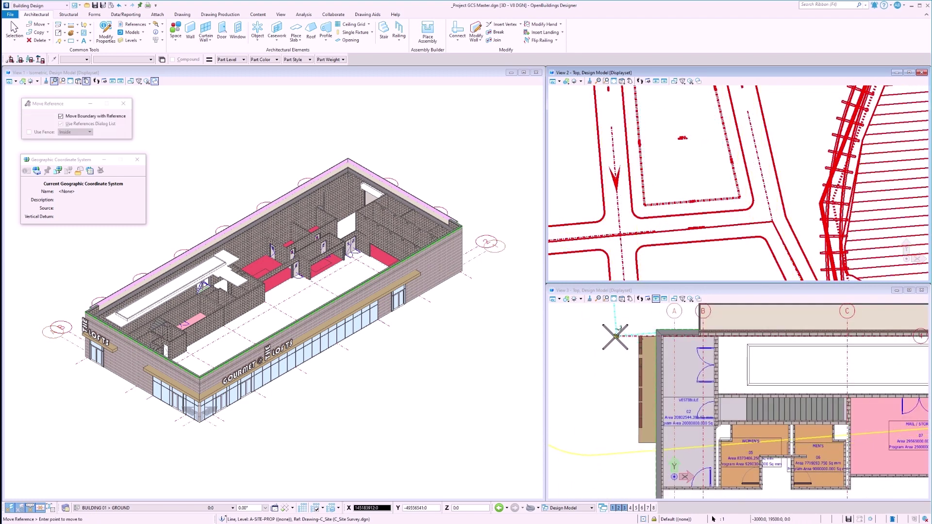
click(616, 337)
scroll(609, 335, down, 3)
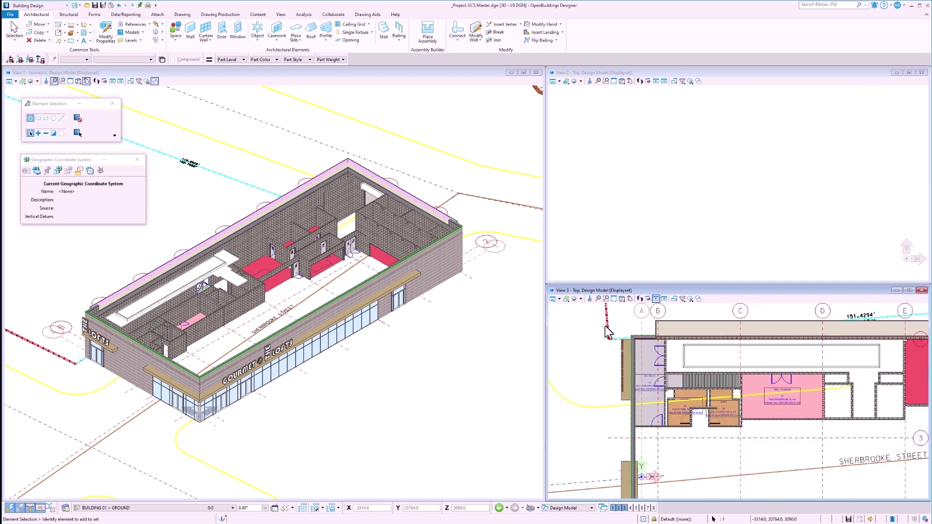
right_click(606, 328)
Rotate the site survey reference by points about the building corner to align with the building
click(641, 165)
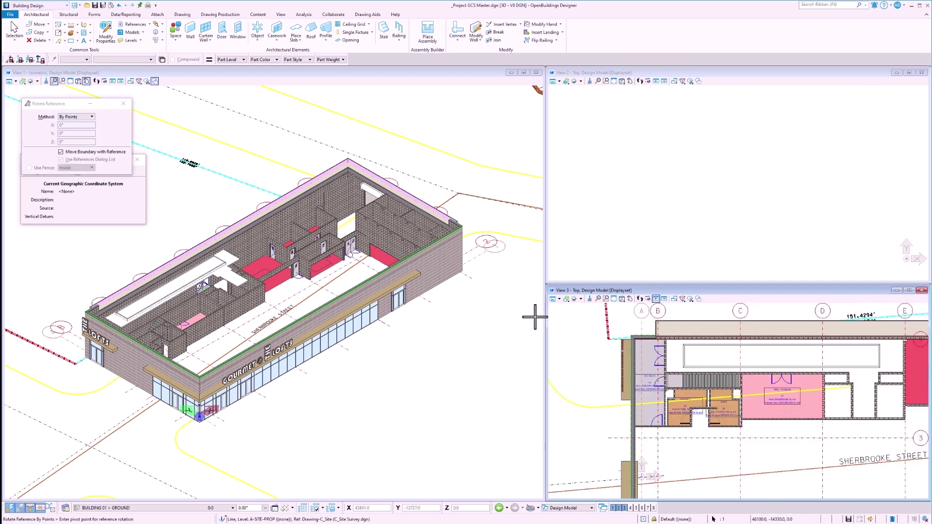
scroll(609, 338, up, 2)
scroll(612, 335, down, 2)
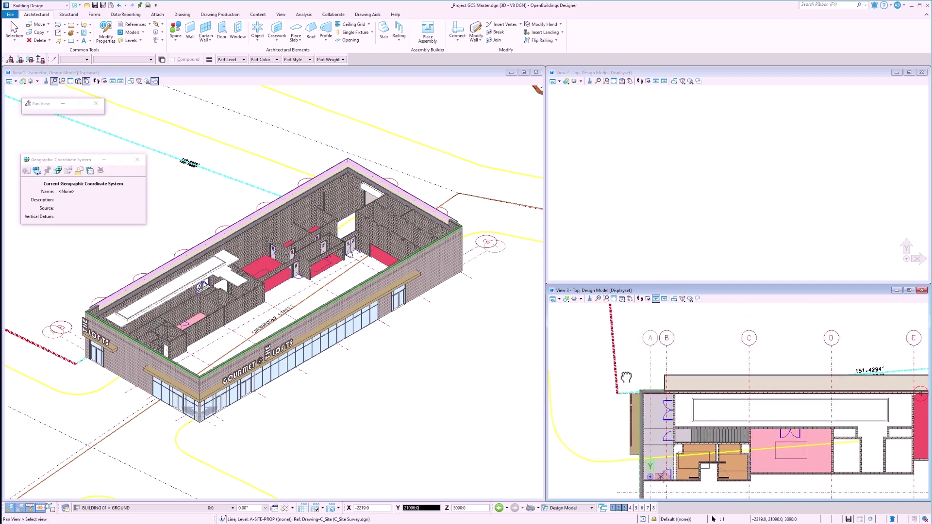
click(612, 330)
shift+drag(612, 330, 799, 353)
click(829, 354)
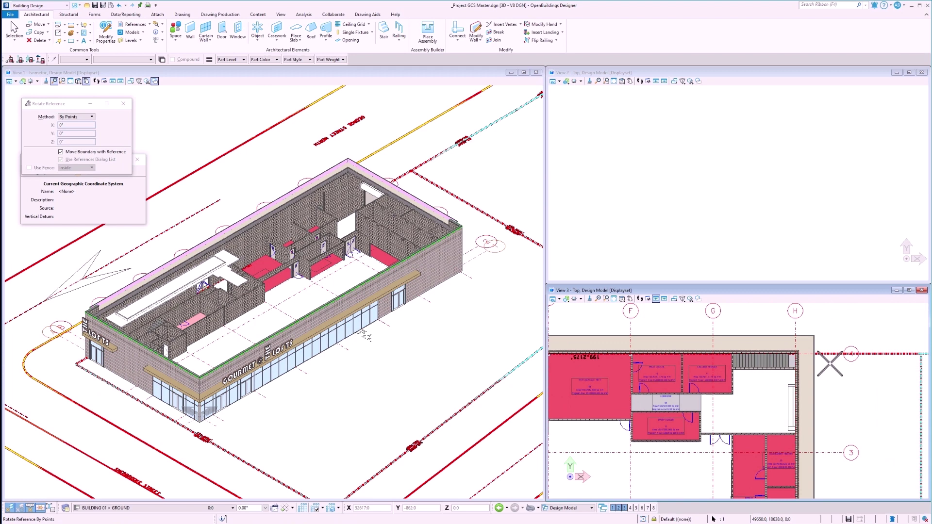
click(638, 299)
drag(654, 370, 668, 356)
scroll(757, 366, up, 3)
key(Escape)
Move the survey reference again so it snaps onto the building corner
right_click(649, 374)
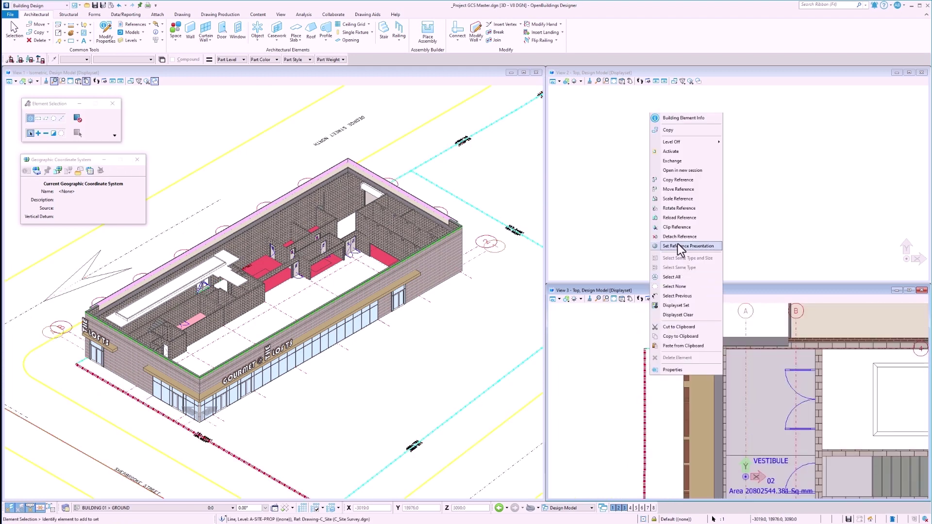
click(678, 189)
click(645, 351)
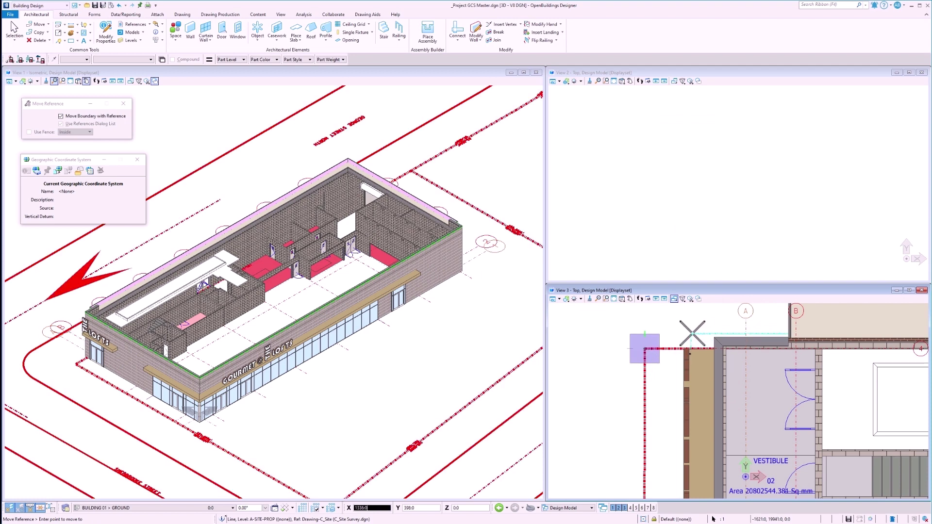
scroll(650, 350, up, 2)
click(736, 344)
key(Escape)
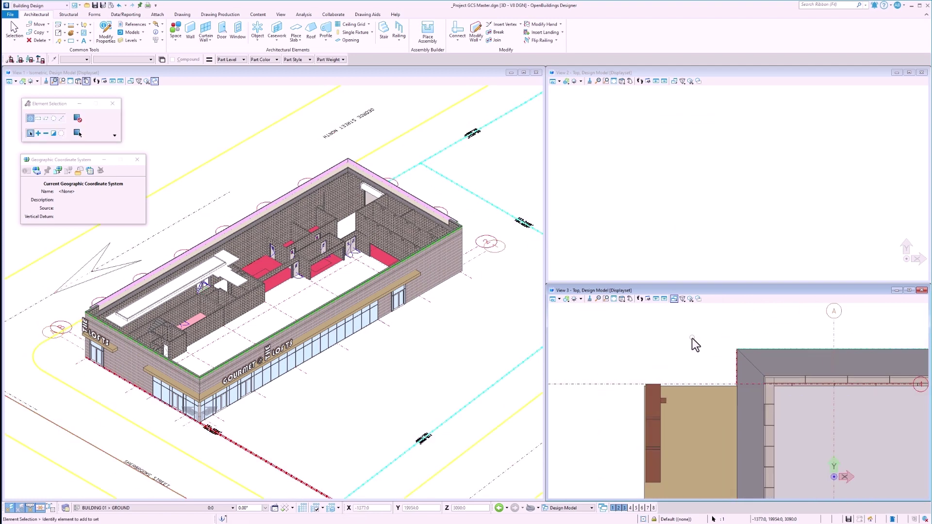
Maximize the plan view and zoom out to see the whole site
scroll(645, 330, down, 5)
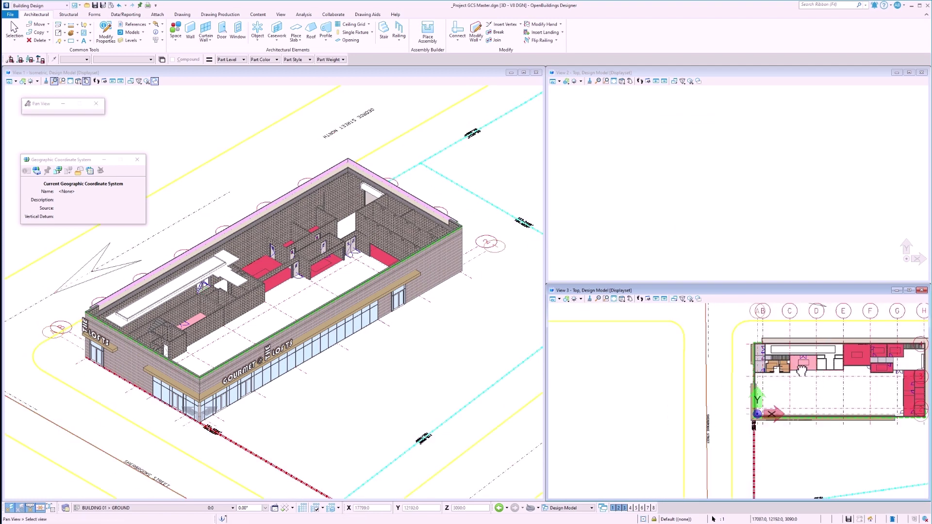
middle_drag(871, 365, 729, 365)
click(909, 290)
scroll(326, 291, down, 4)
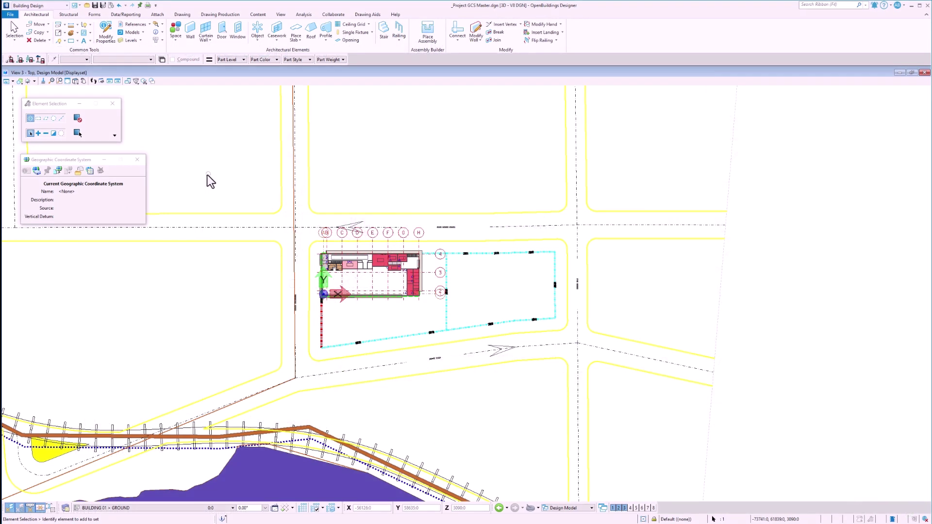
click(147, 25)
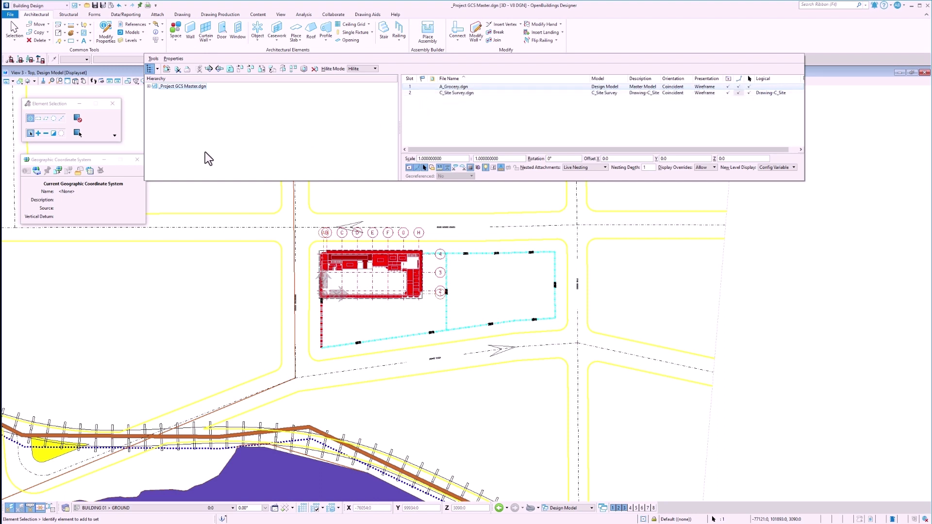
Adopt C_Site Survey.dgn's EPSG:2029 coordinate system for the master, keeping millimetre storage units
click(58, 170)
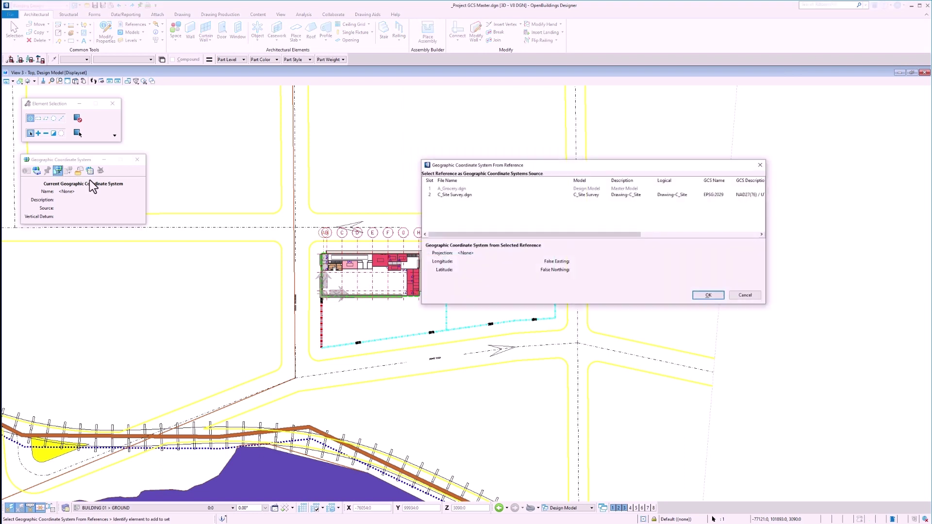
click(458, 196)
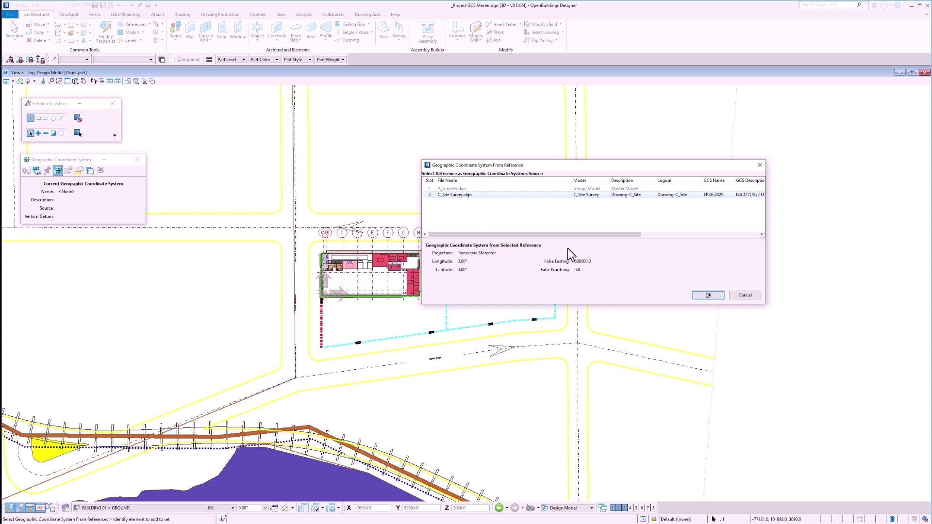
drag(625, 234, 750, 243)
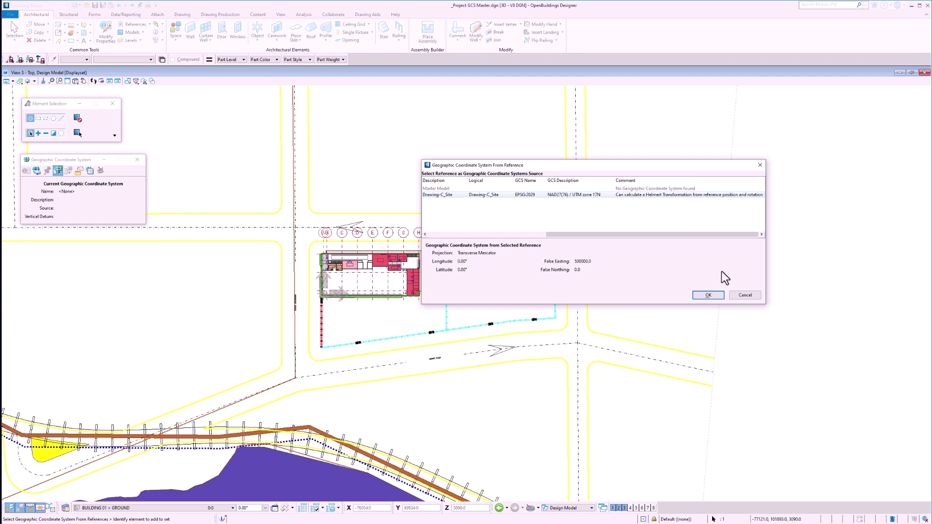
click(708, 295)
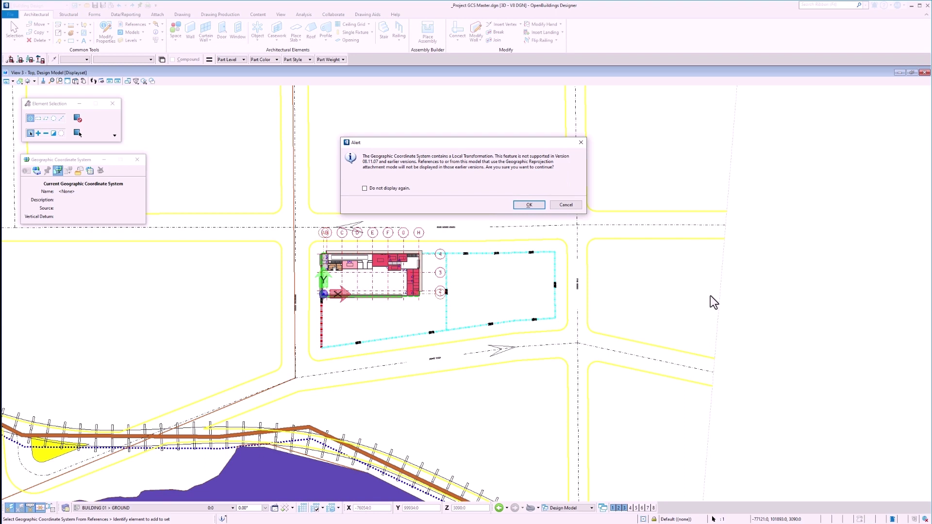
click(533, 205)
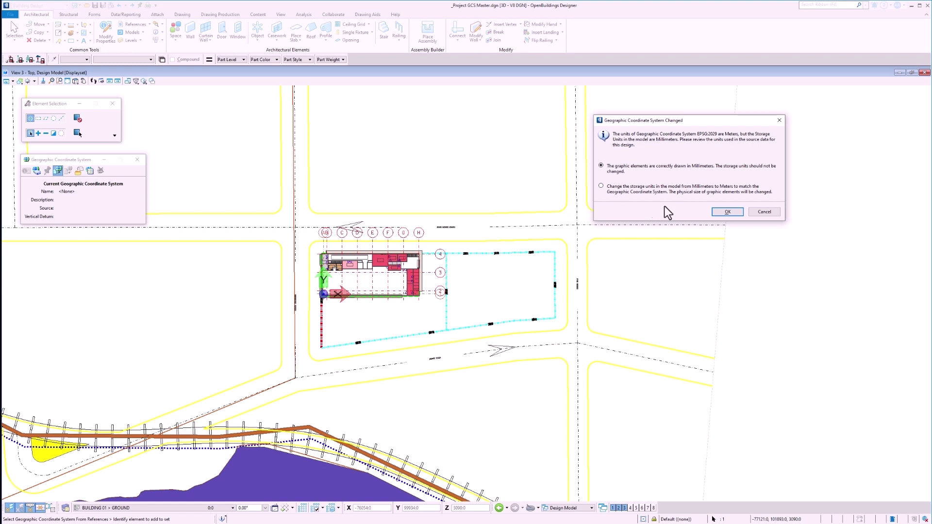
click(727, 212)
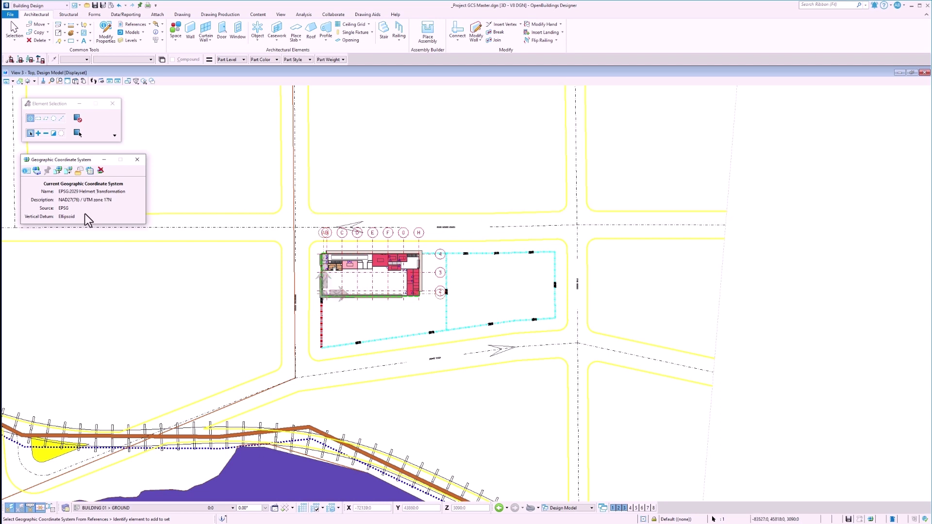
Replace the coordinate system description with 'Building 1, Version 1' and accept the alert
click(28, 172)
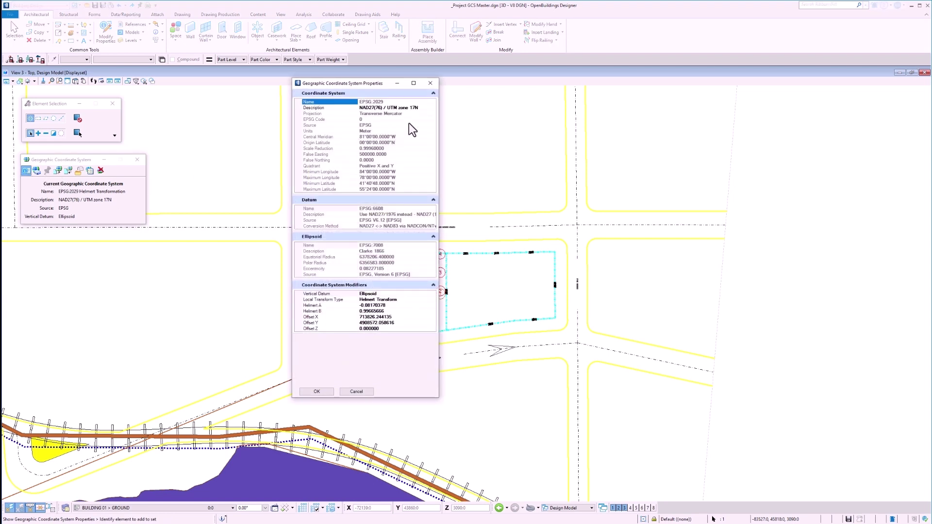
click(418, 108)
drag(418, 108, 349, 111)
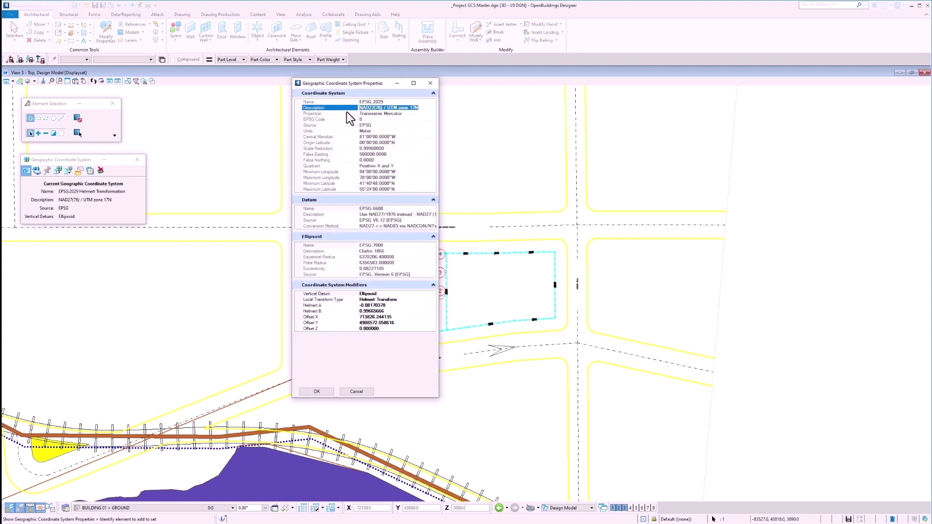
text(Building 1, Version 1)
click(317, 391)
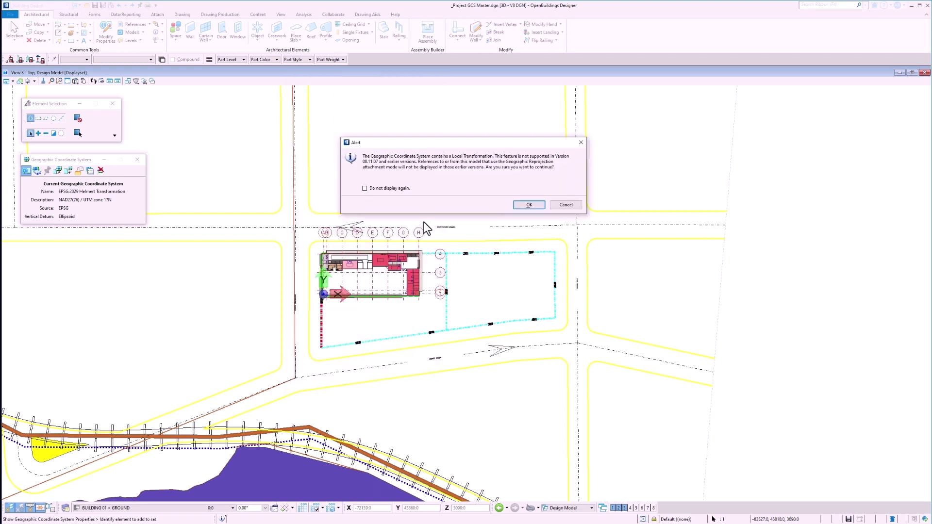
click(523, 205)
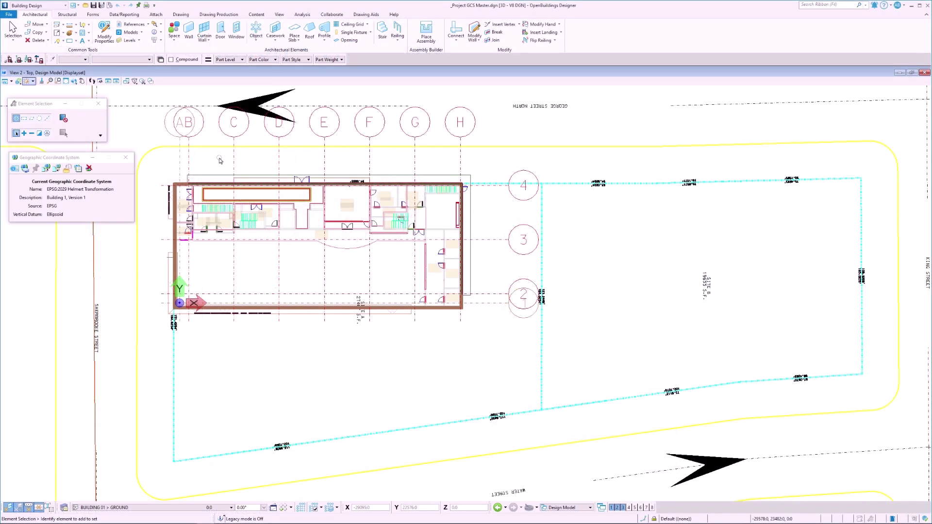
Select A_Discipline Master.dgn, the loft files and the architectural files through A_Roof.dgn for attachment
click(148, 24)
click(141, 70)
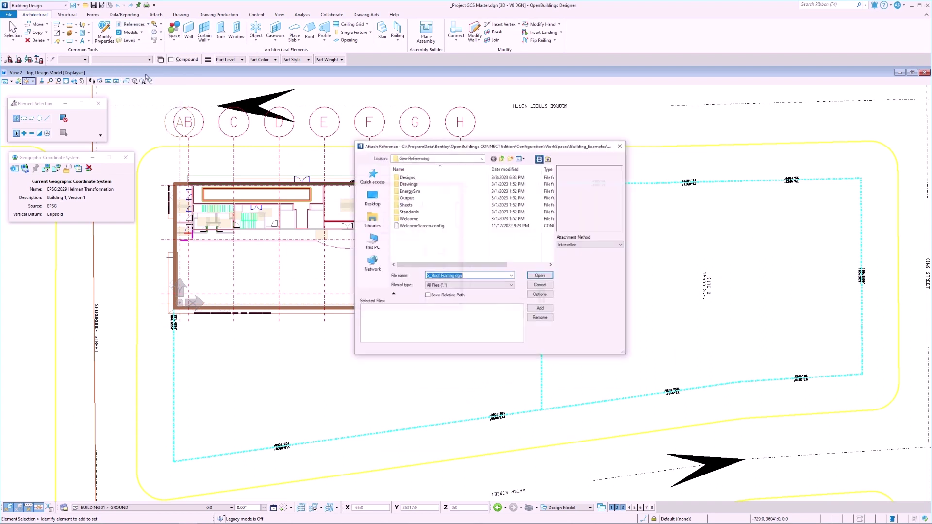
double_click(405, 177)
click(417, 225)
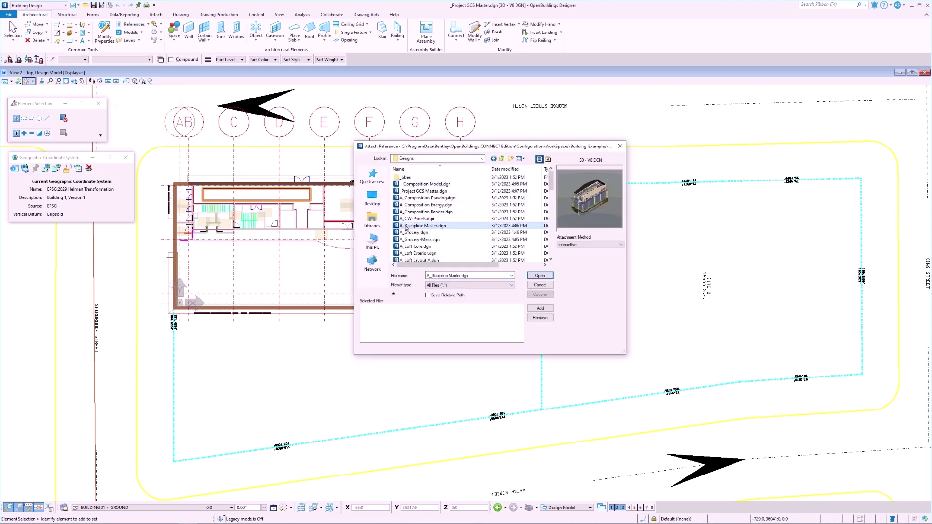
ctrl+click(414, 246)
ctrl+click(417, 253)
ctrl+click(418, 260)
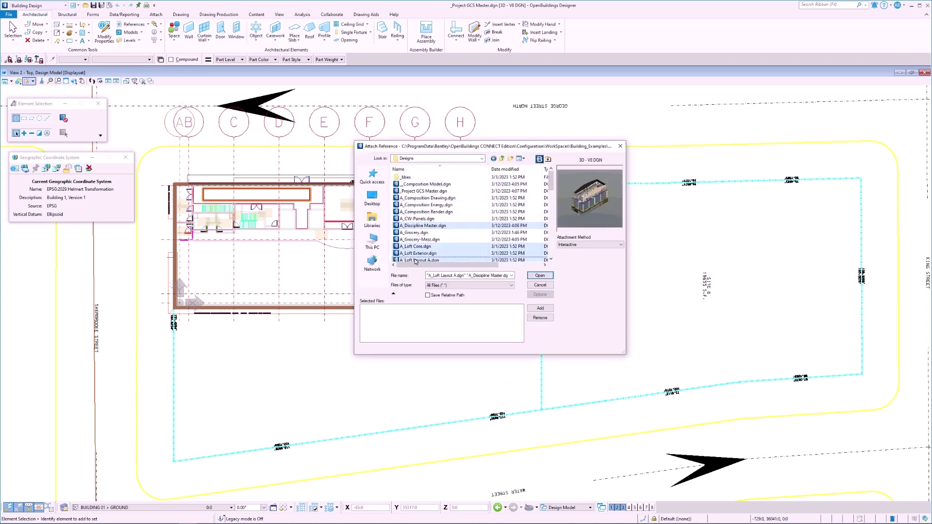
scroll(420, 232, down, 2)
ctrl+click(417, 225)
ctrl+click(420, 232)
ctrl+click(419, 240)
ctrl+click(417, 246)
ctrl+click(416, 253)
ctrl+click(419, 259)
scroll(418, 233, down, 2)
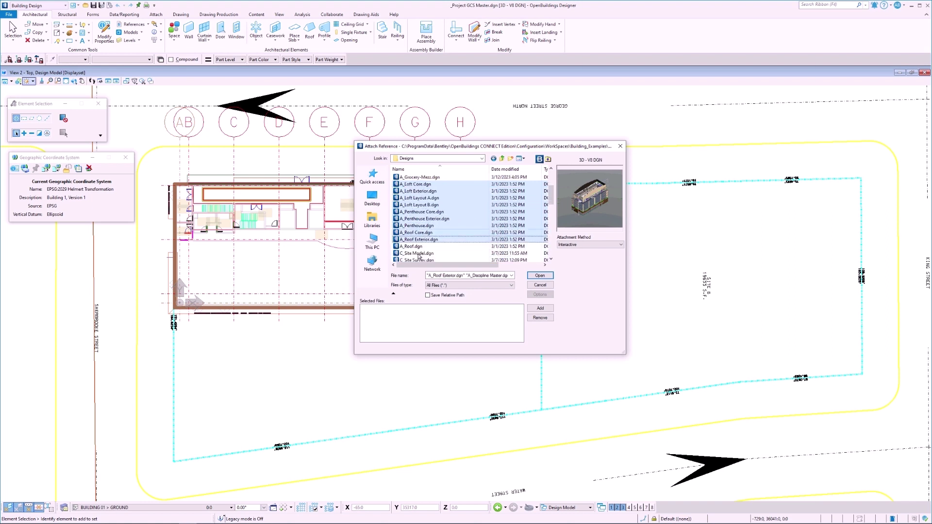
ctrl+click(417, 226)
Add the structural S_ files to the selection and attach them all as references
scroll(418, 228, down, 8)
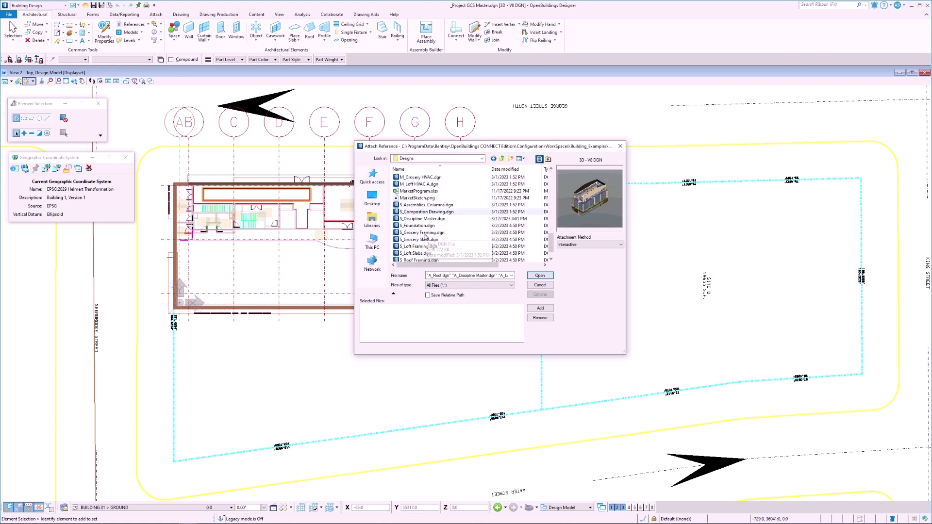
ctrl+click(422, 219)
ctrl+click(419, 225)
ctrl+click(420, 233)
ctrl+click(418, 240)
ctrl+click(418, 246)
ctrl+click(417, 253)
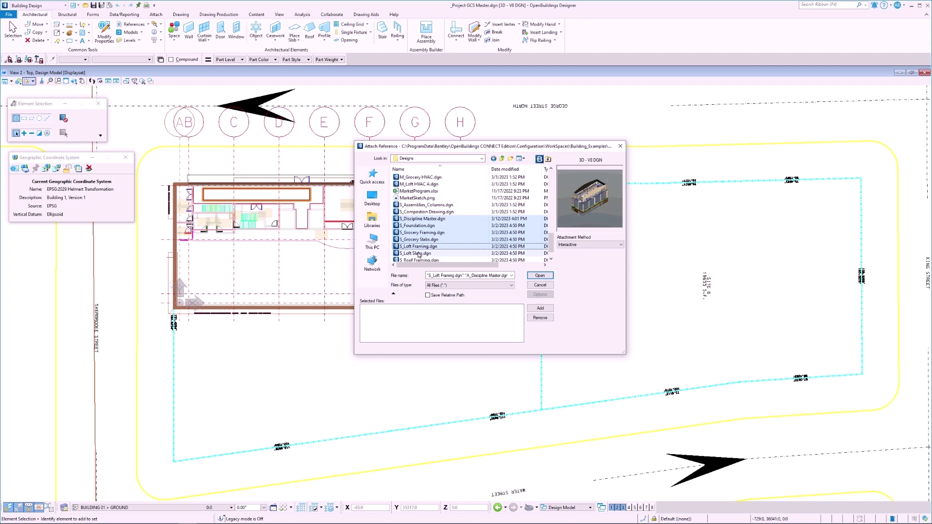
ctrl+click(416, 261)
click(540, 275)
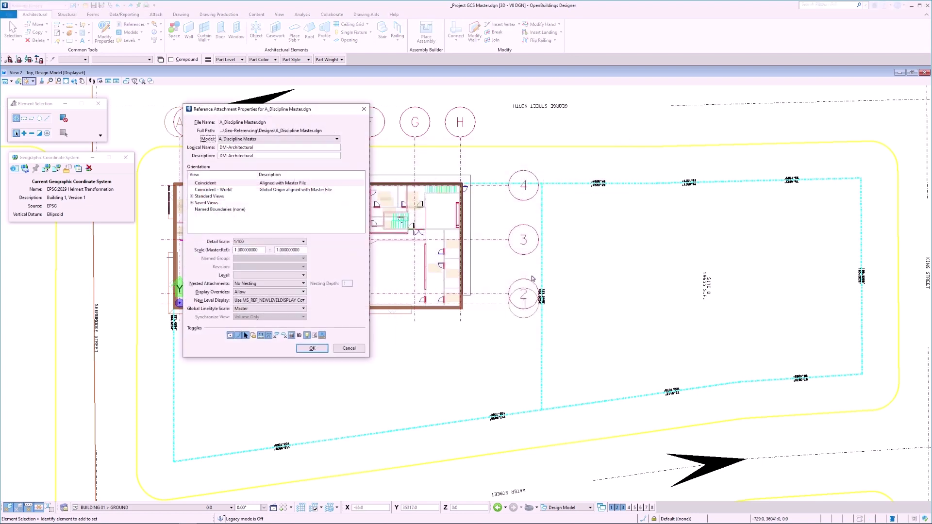
Use Live Nesting with depth 5, accept each reference's settings, and restore the tiled views
click(293, 284)
click(252, 292)
key(Tab)
text(5)
click(315, 348)
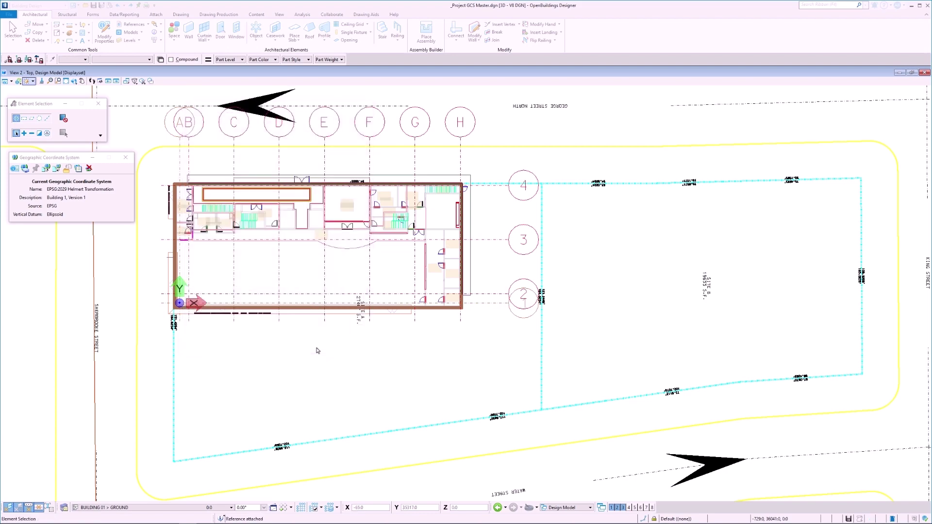
click(312, 348)
click(312, 348)
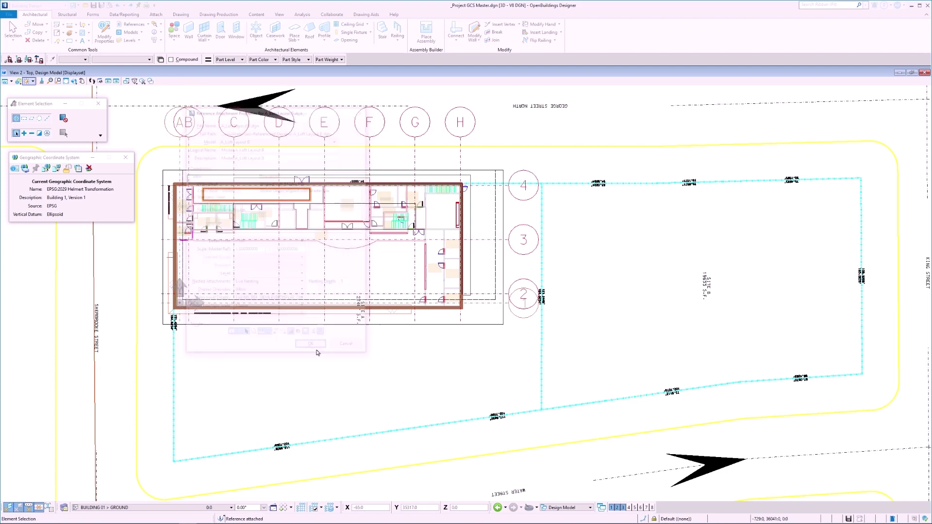
click(312, 347)
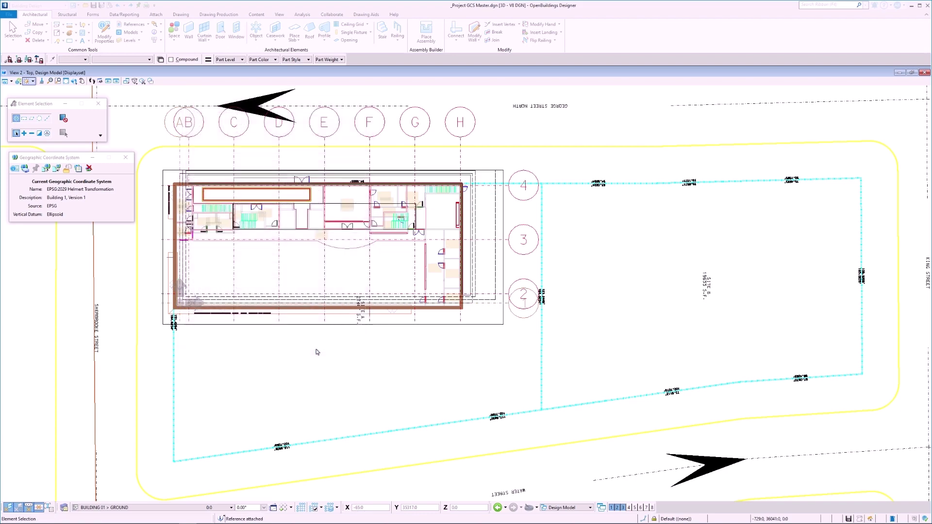
click(313, 347)
click(313, 347)
click(313, 348)
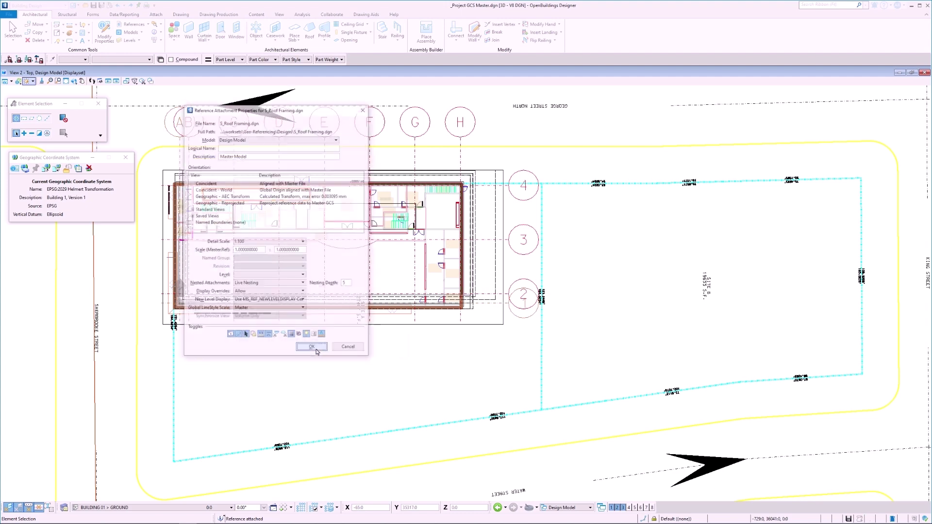
click(313, 348)
click(912, 73)
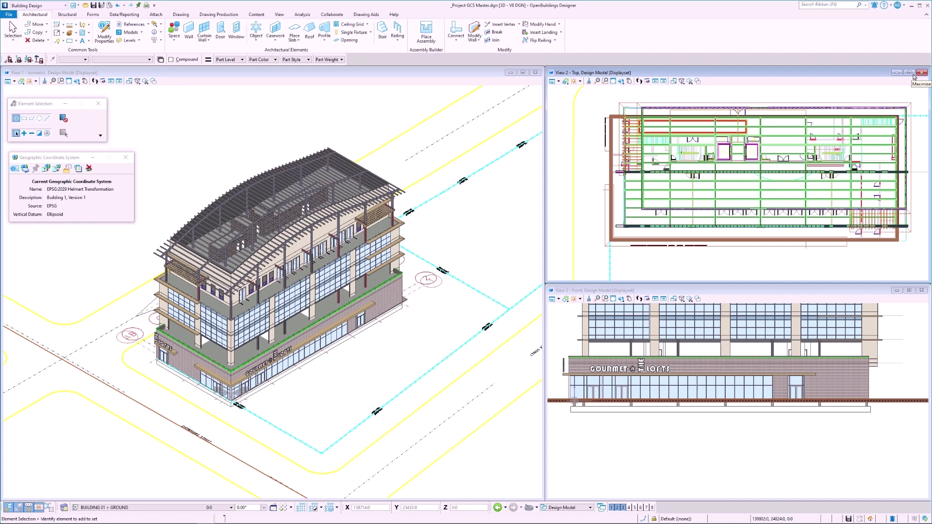
Apply the master's 'Building 1, Version 1' coordinate system to all references, keeping millimetre units
click(57, 169)
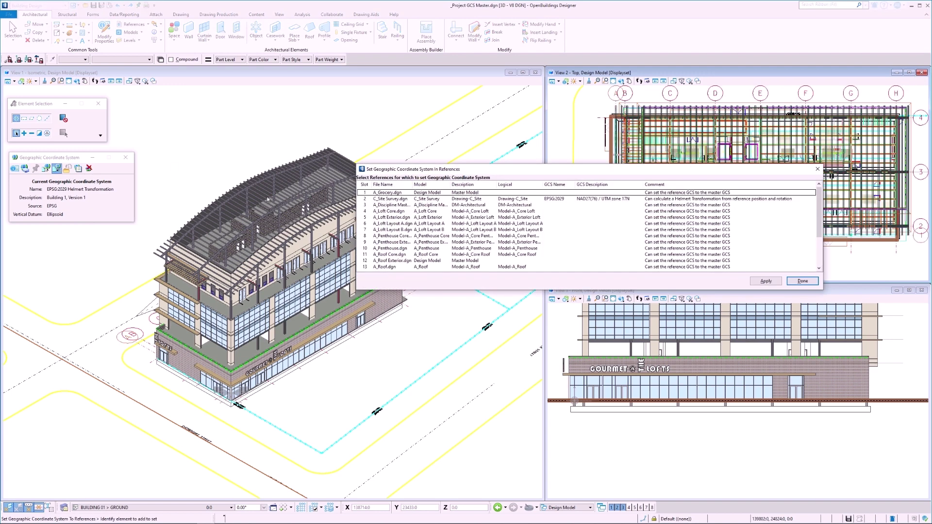
scroll(394, 213, down, 3)
shift+click(400, 267)
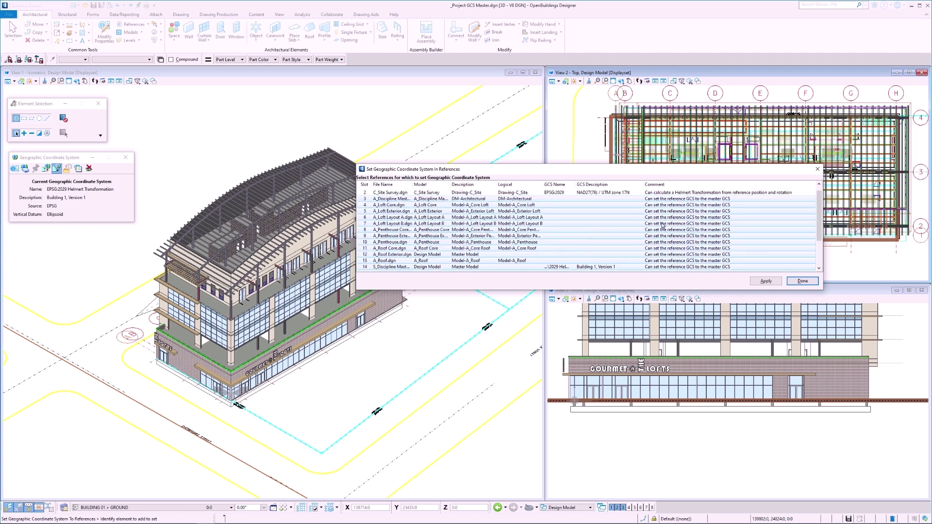
click(766, 281)
click(527, 205)
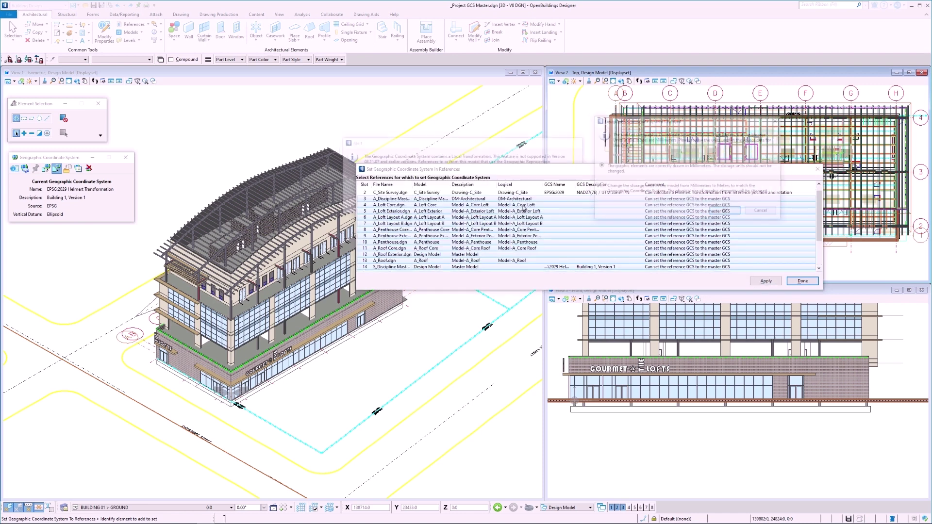
click(726, 212)
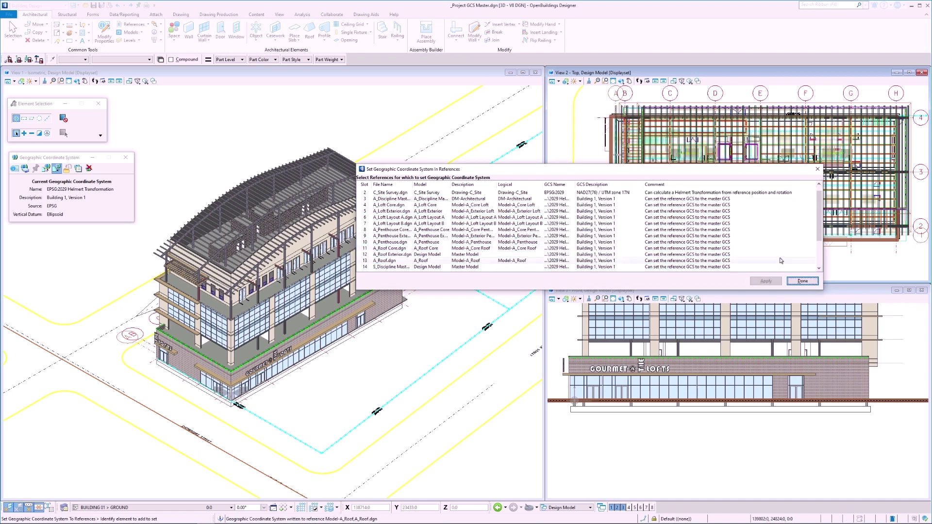
click(801, 281)
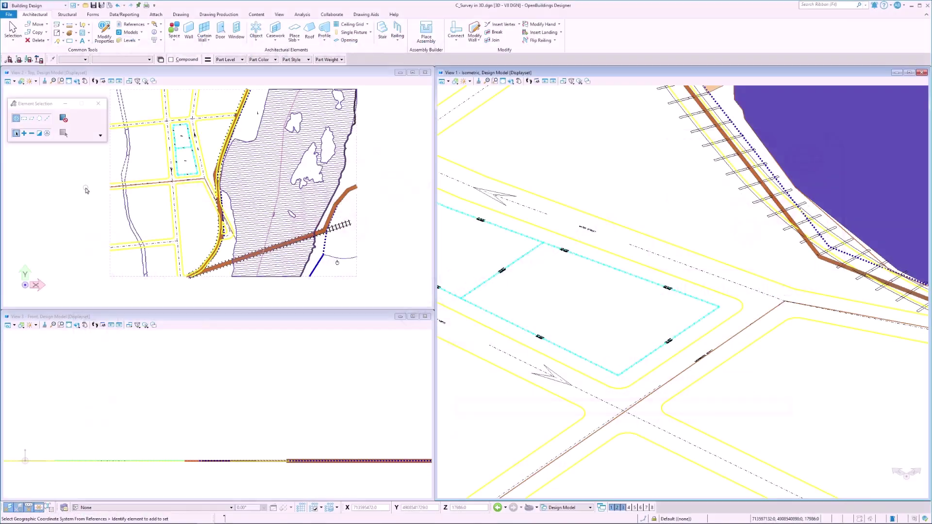
Check the survey file's geographic coordinate system in the drawing aids
click(366, 15)
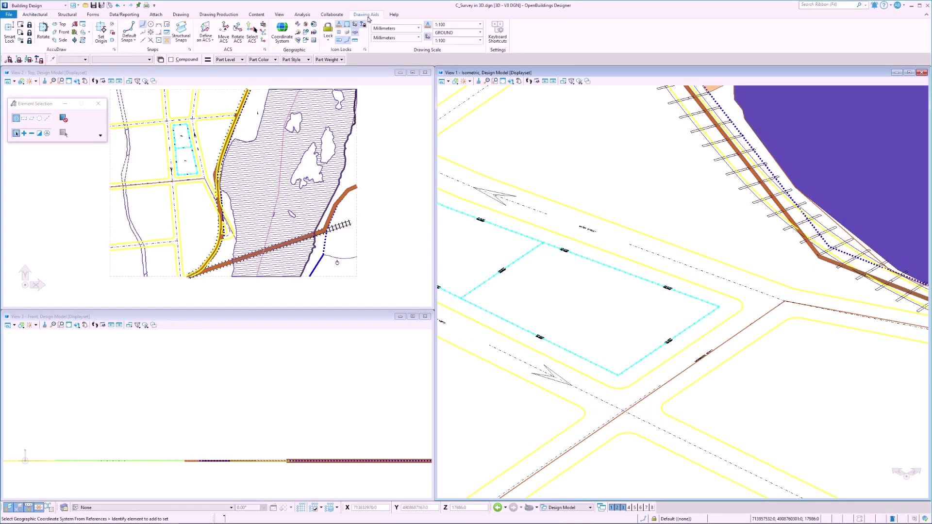
click(286, 35)
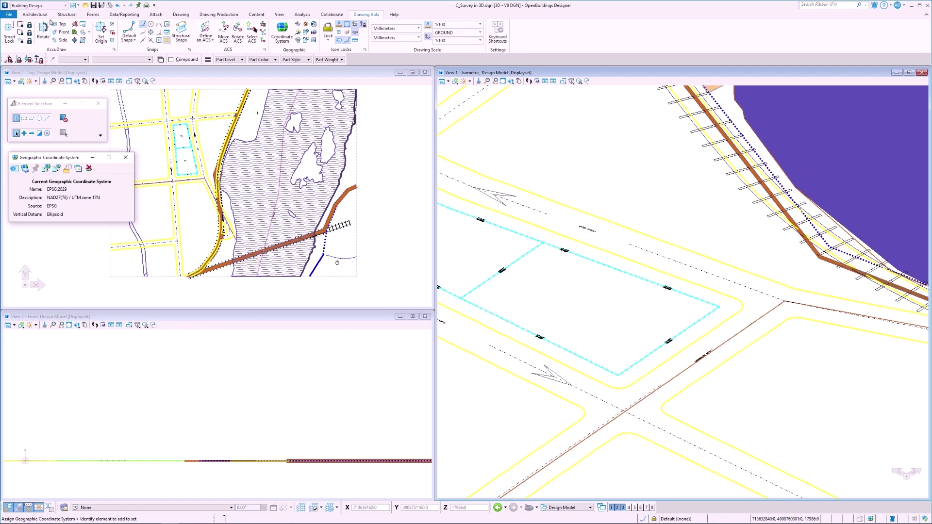
click(35, 15)
Select A_Discipline Master and S_Discipline Master.dgn as reference files to attach
click(148, 24)
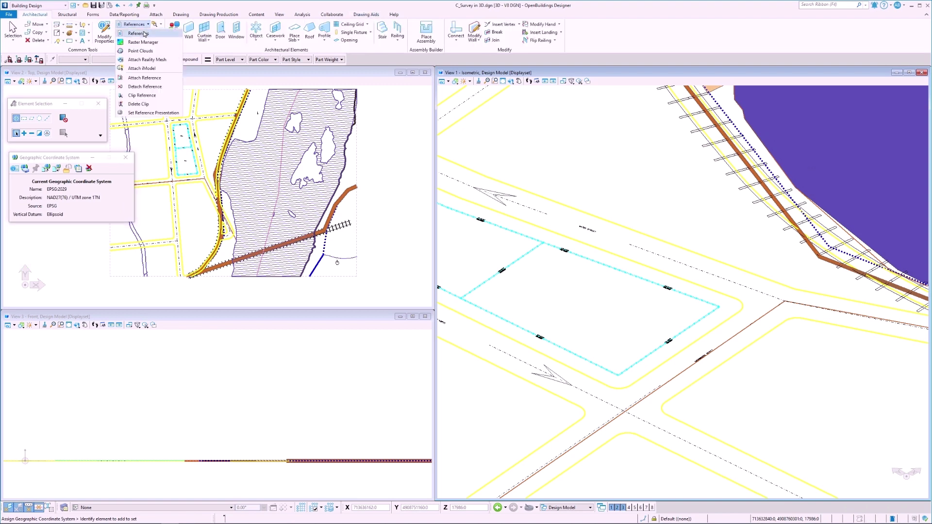
click(145, 80)
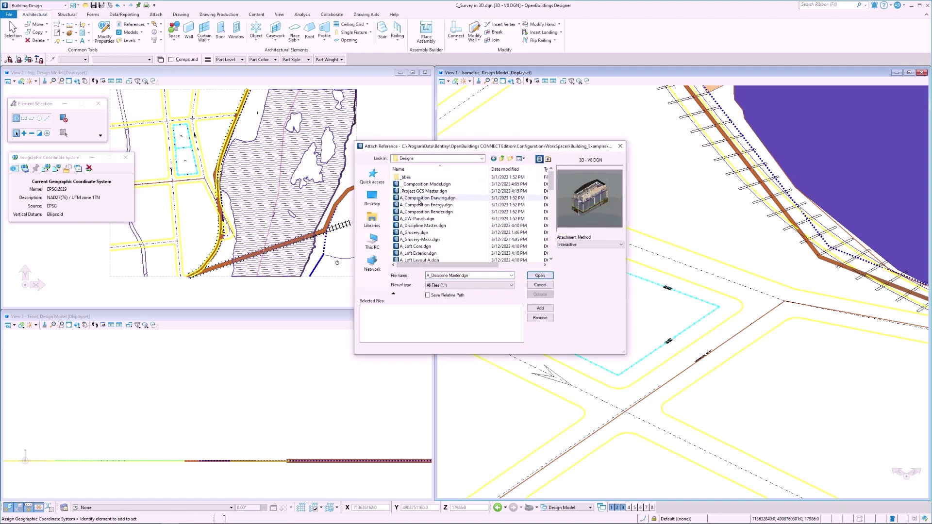
scroll(446, 228, down, 10)
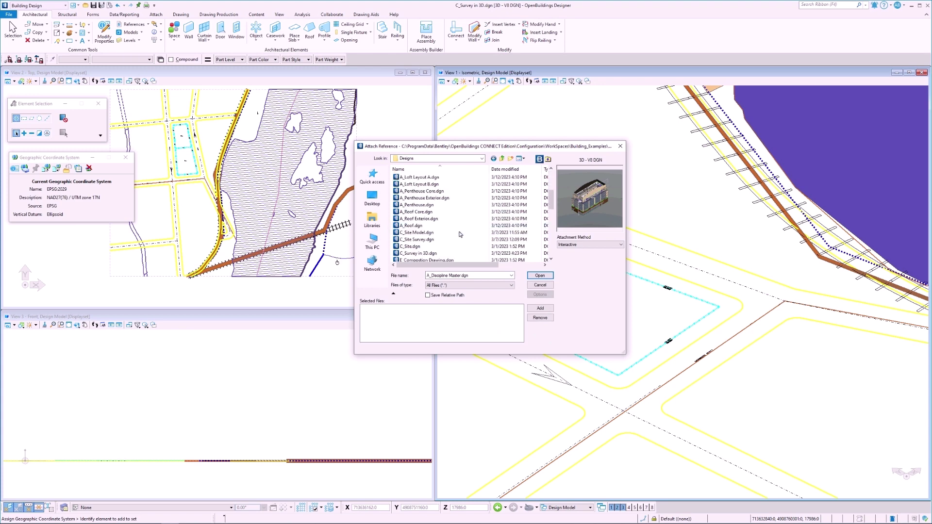
scroll(459, 235, down, 4)
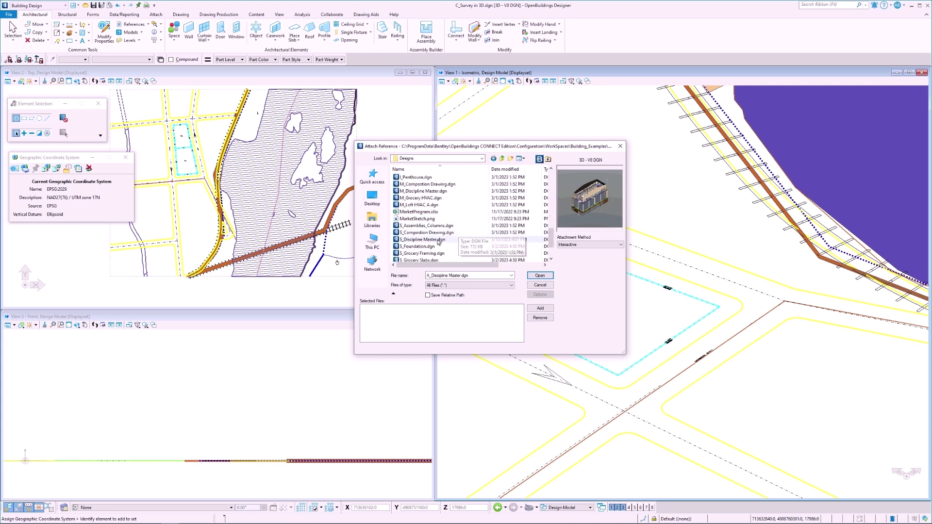
ctrl+click(436, 240)
click(539, 275)
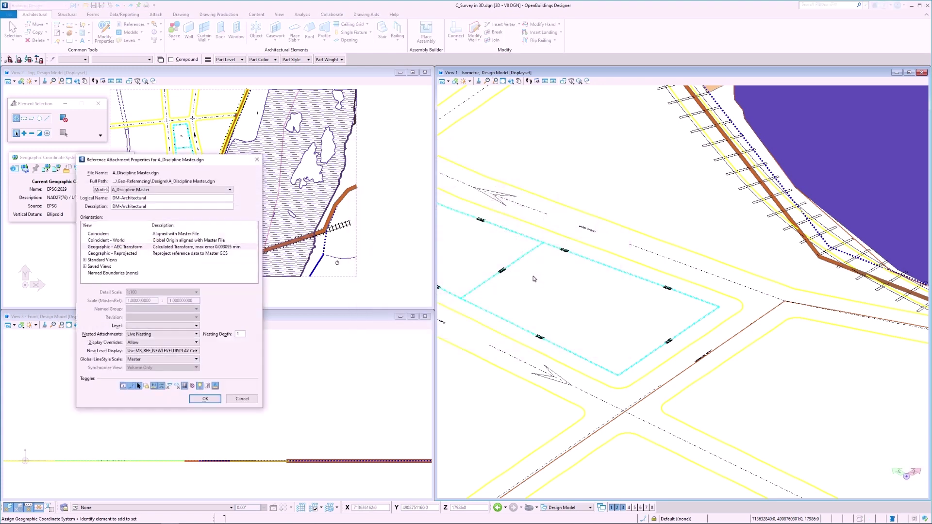
Attach both Discipline Masters with Geographic - AEC Transform, nesting depth 5
click(134, 248)
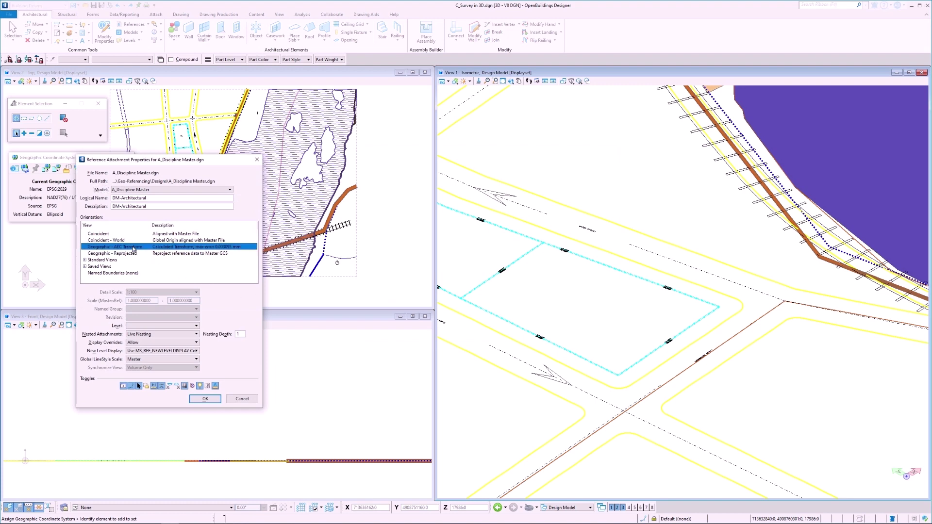
click(163, 334)
click(232, 335)
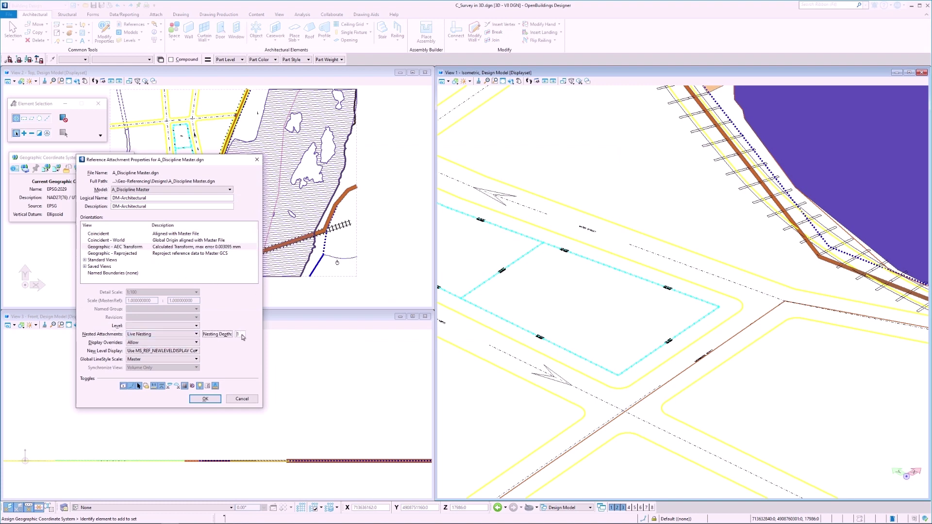
text(5)
key(Return)
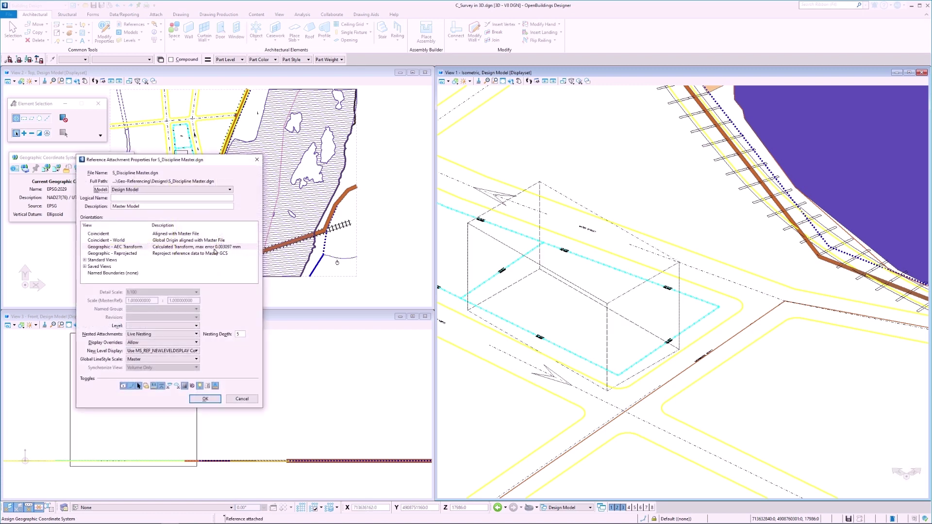
click(216, 247)
click(206, 399)
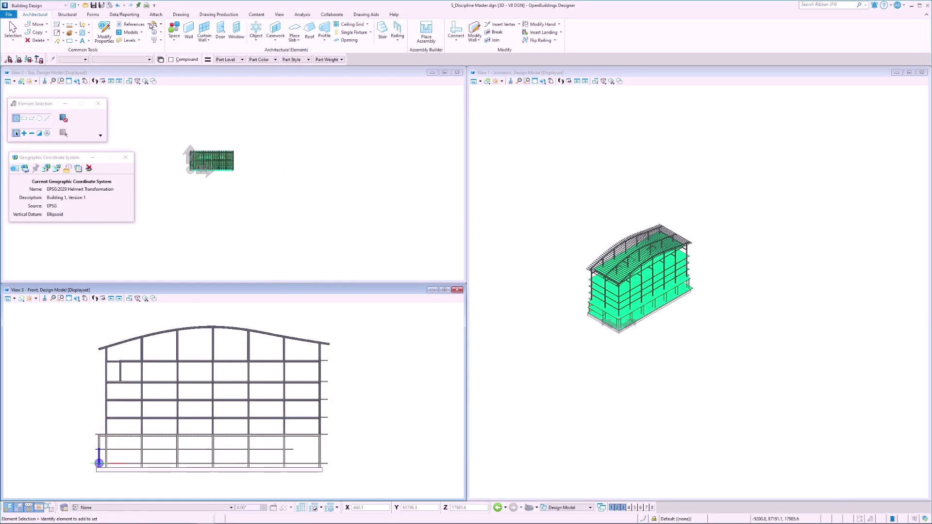
Attach C_Site Survey.dgn as Geographic - Reprojected, then show a model point in Google Maps
click(151, 24)
click(144, 79)
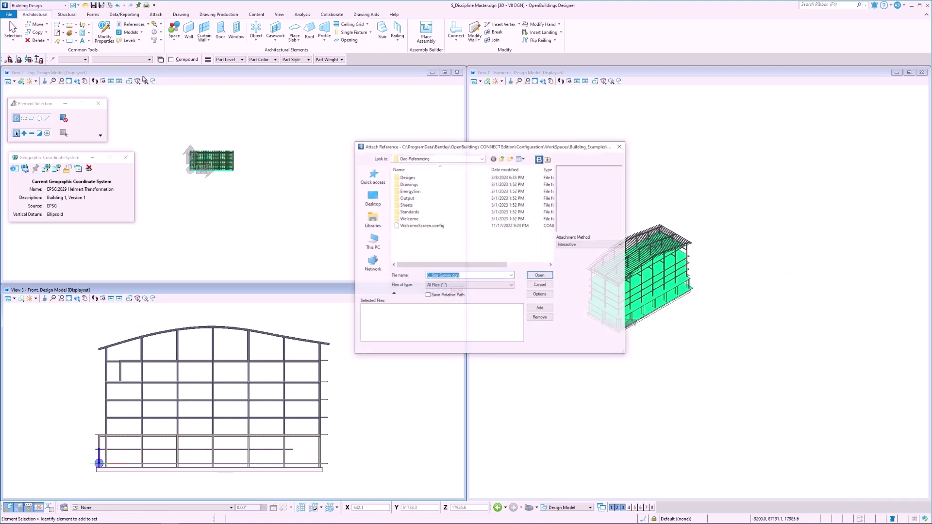
double_click(408, 177)
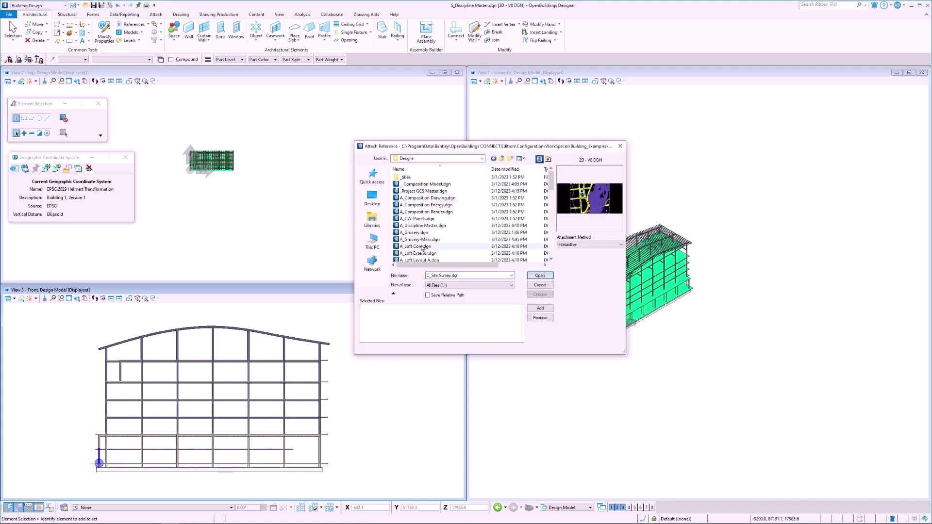
scroll(421, 247, down, 4)
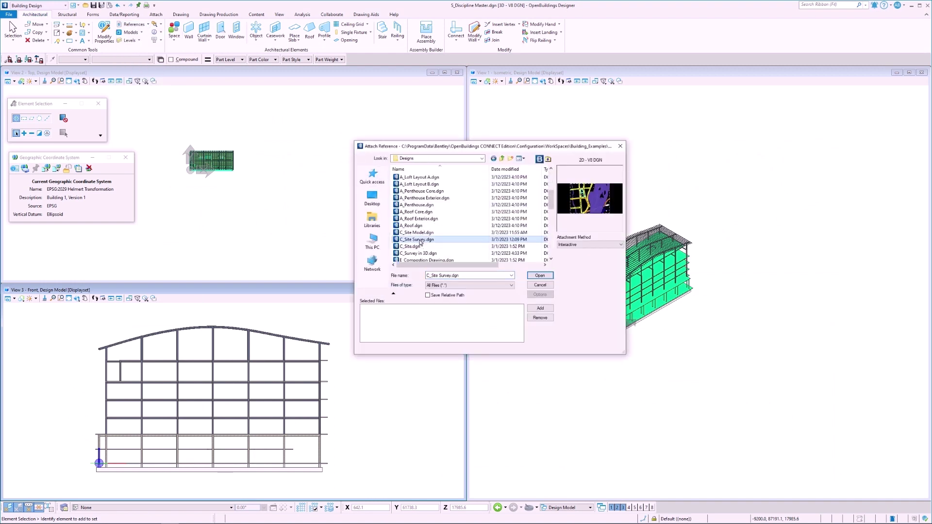
click(539, 275)
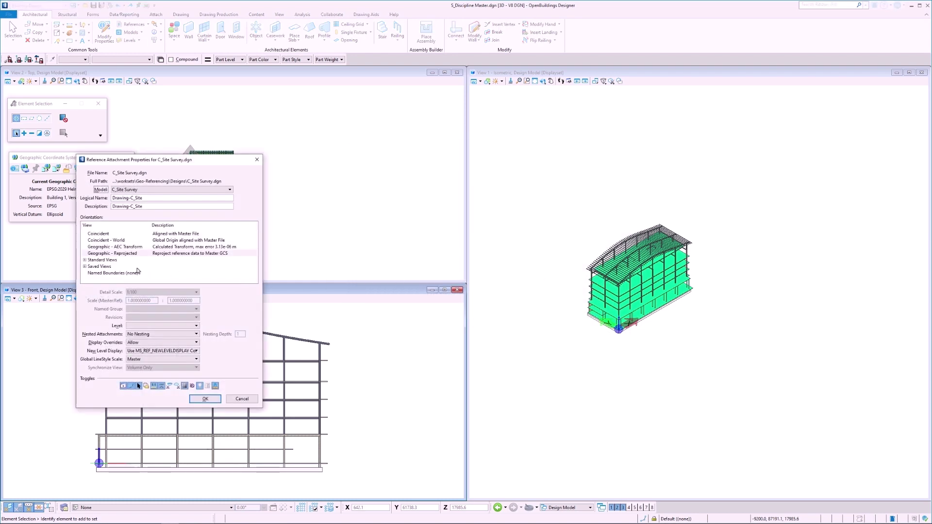
click(129, 254)
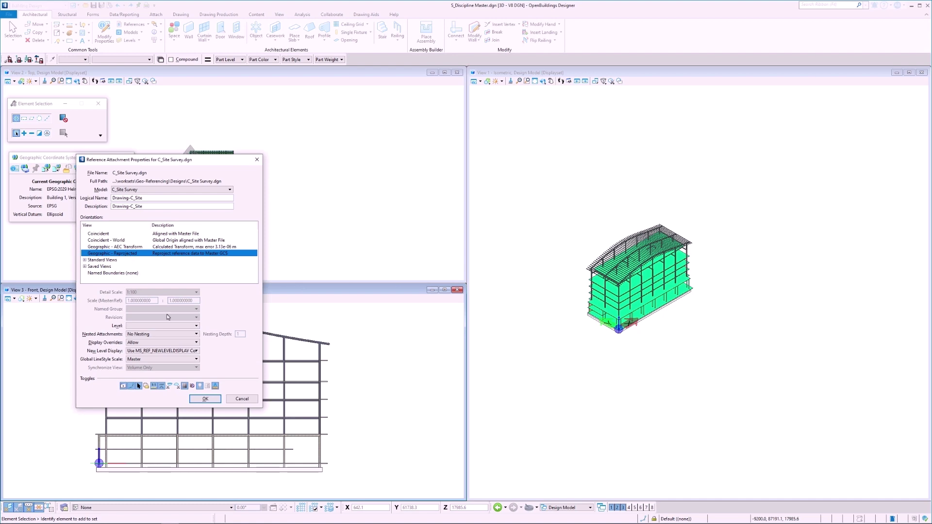
click(202, 401)
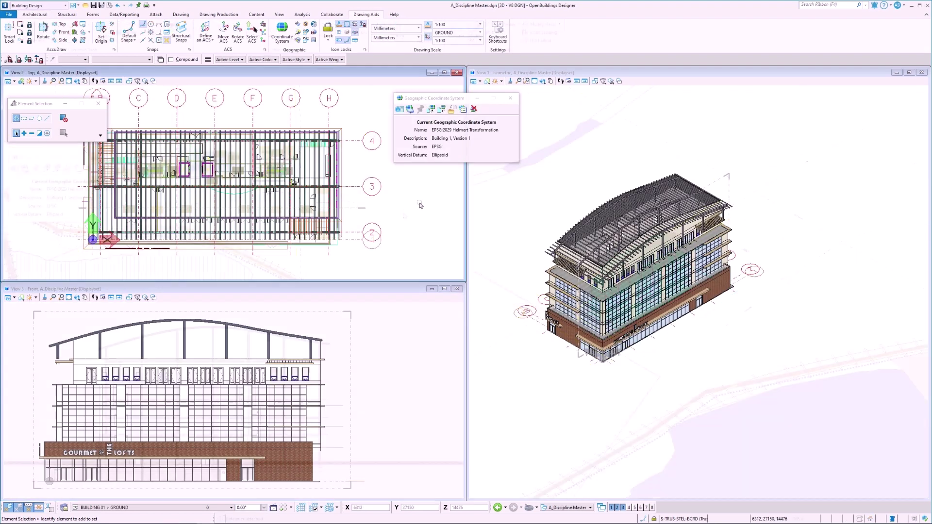
click(313, 40)
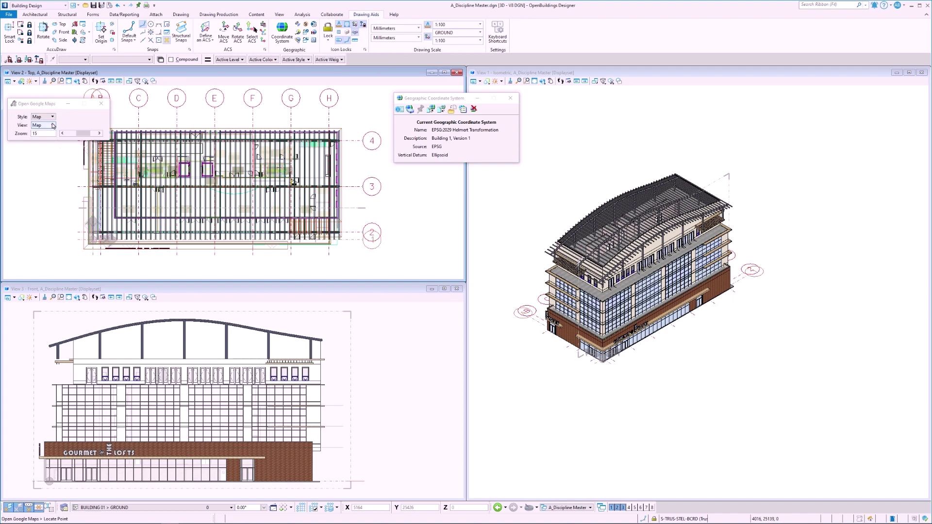
click(177, 180)
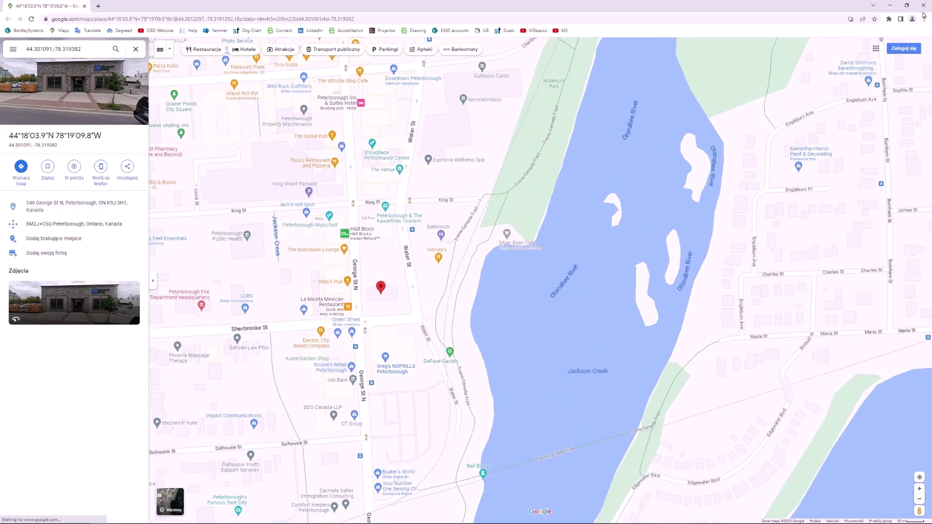
Close Google Maps and save A_Discipline Master as a Google Earth KML file
click(923, 7)
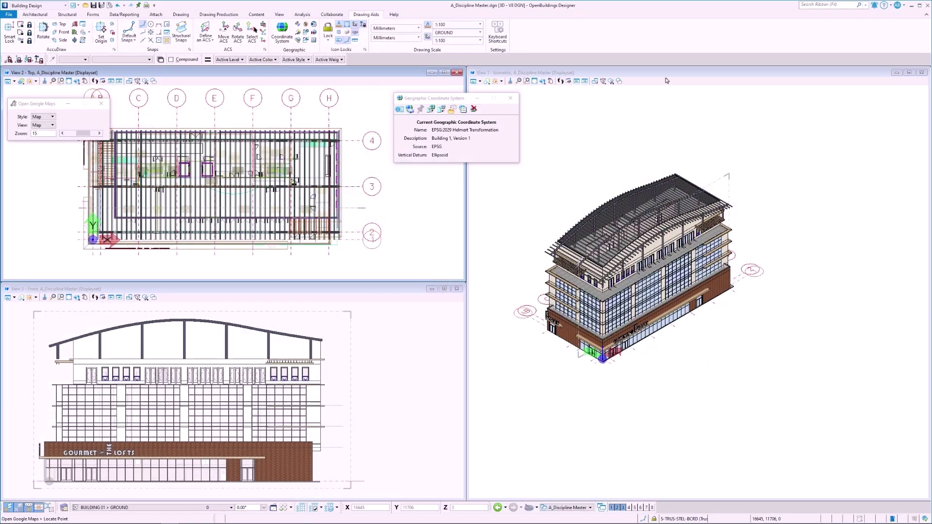
click(298, 34)
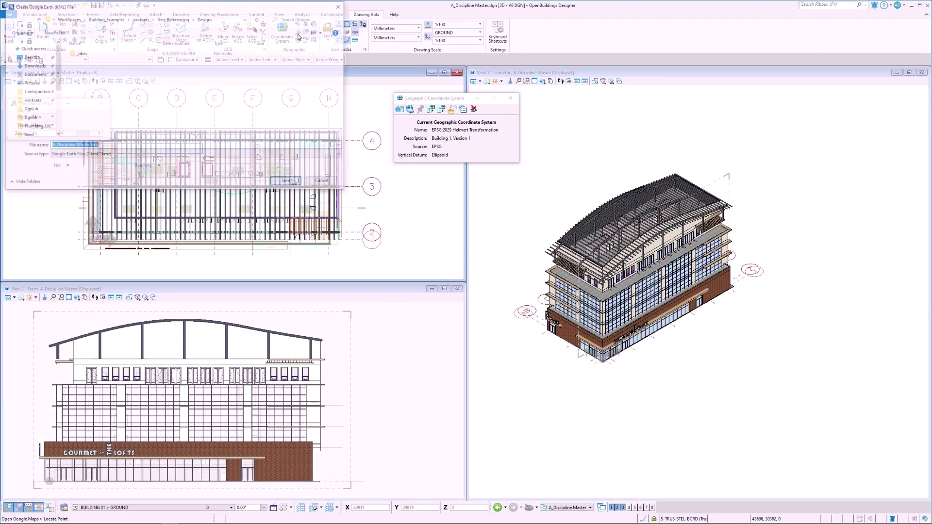
click(288, 182)
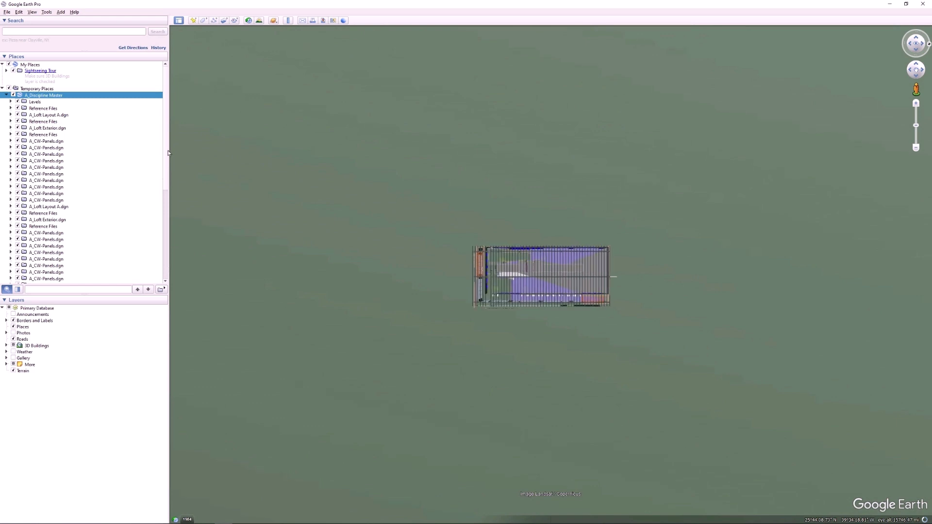
Zoom Google Earth in on the exported A_Discipline Master building beside the river
scroll(50, 179, down, 10)
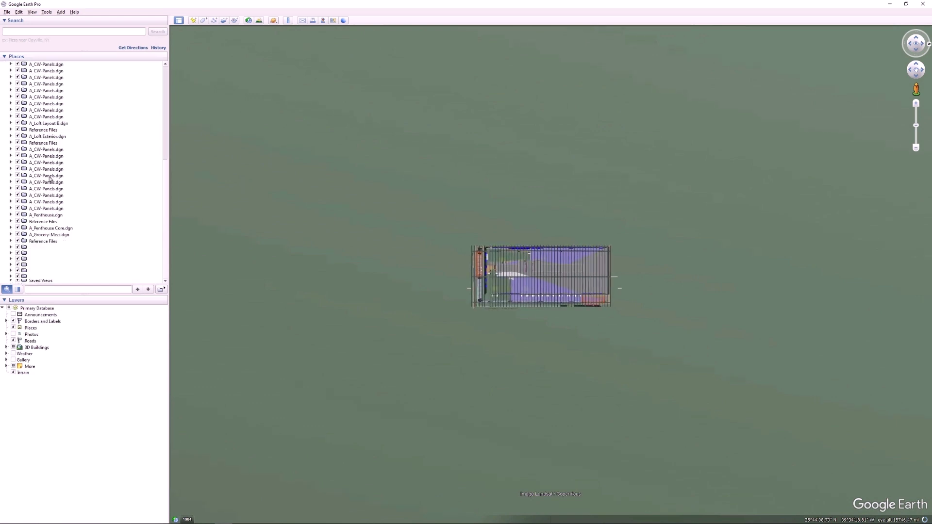